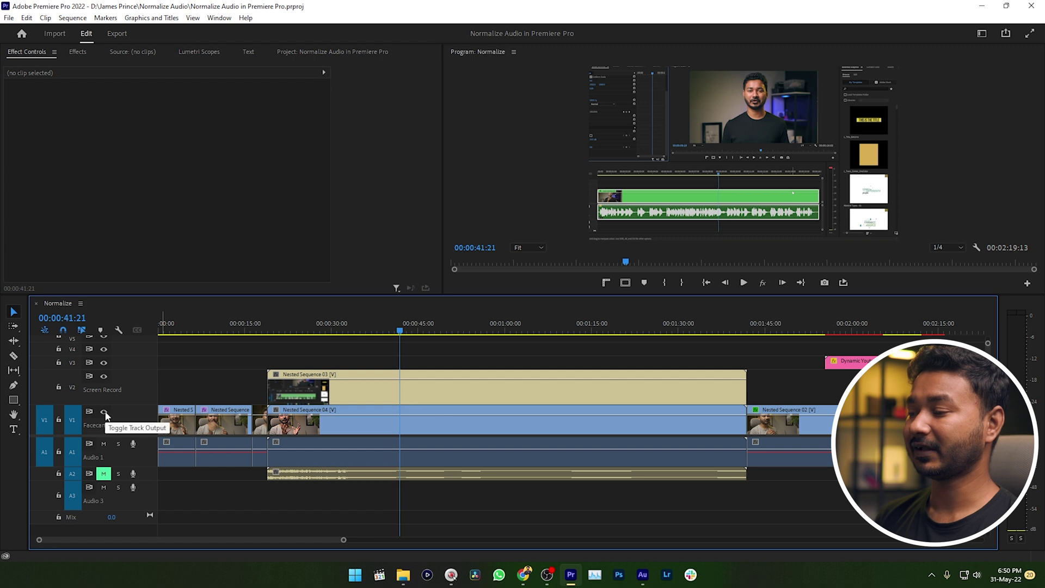
Check the facecam under the screen recording, then duplicate Nested Sequence 04 onto V3 and select the copy.
click(330, 399)
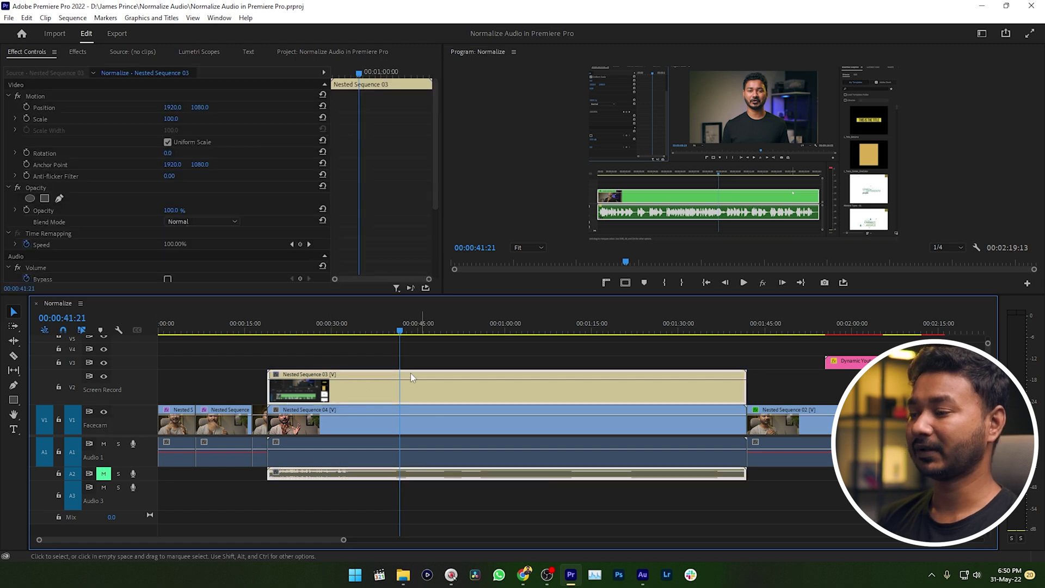
click(103, 377)
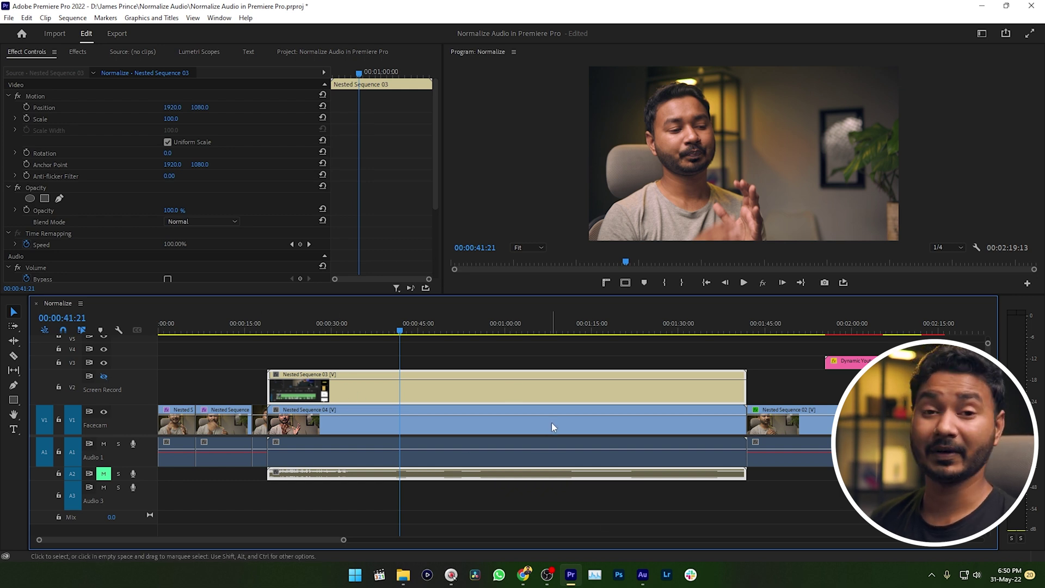
click(104, 377)
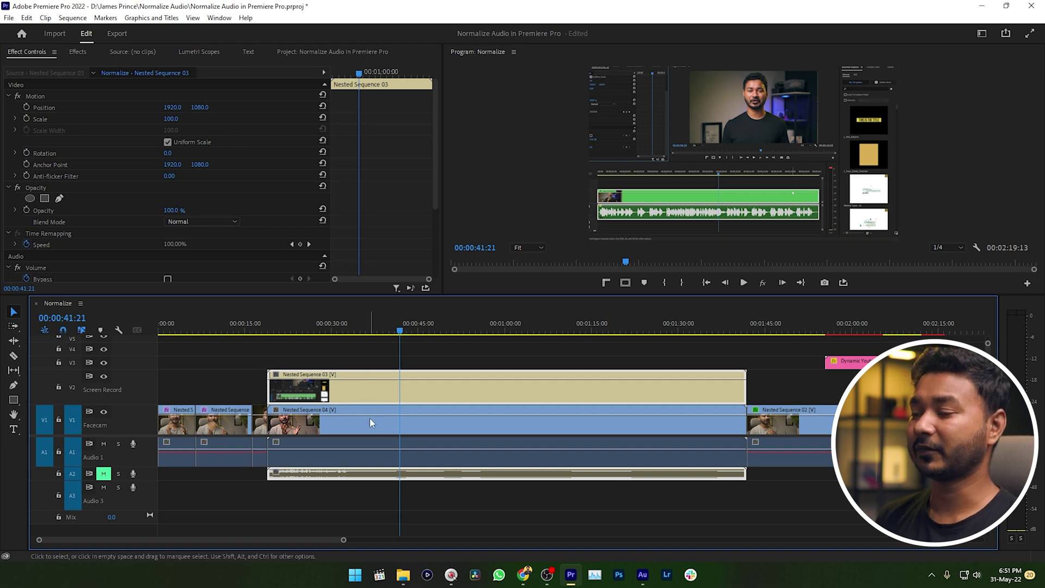
drag(370, 418, 376, 363)
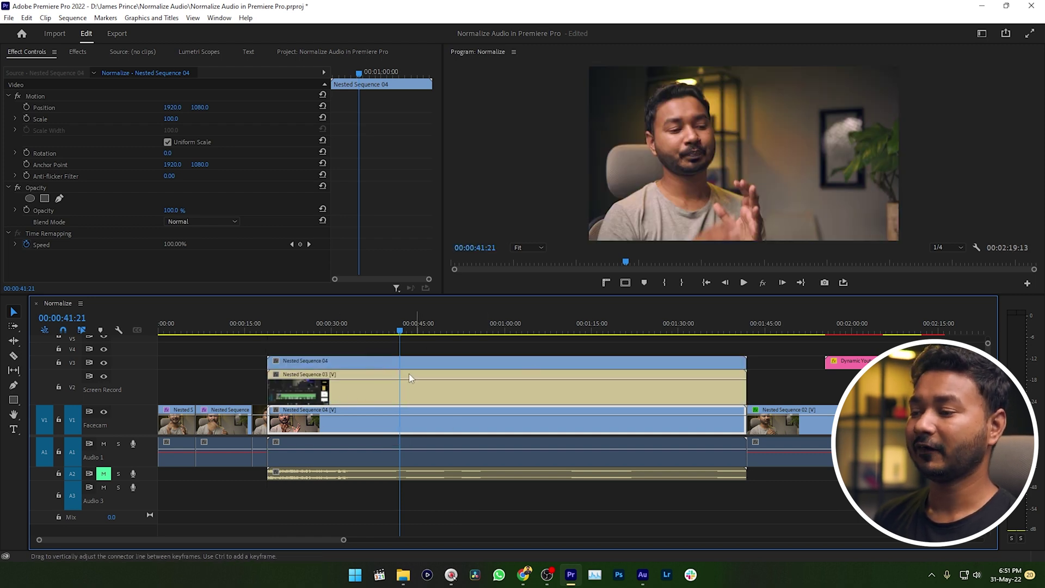
click(419, 361)
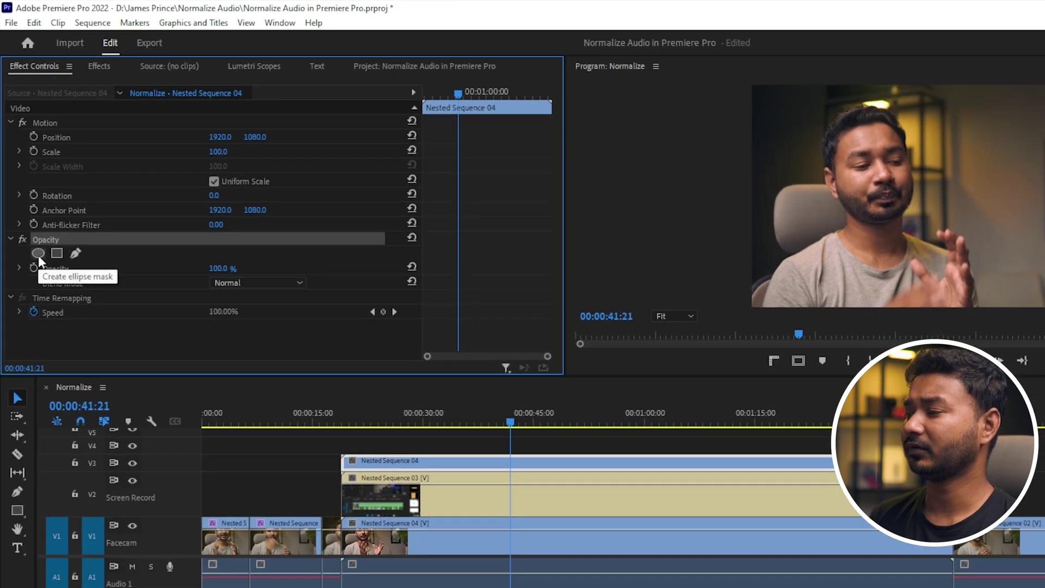
Try an ellipse opacity mask on the V3 copy, enlarge and move it, then delete it.
click(44, 298)
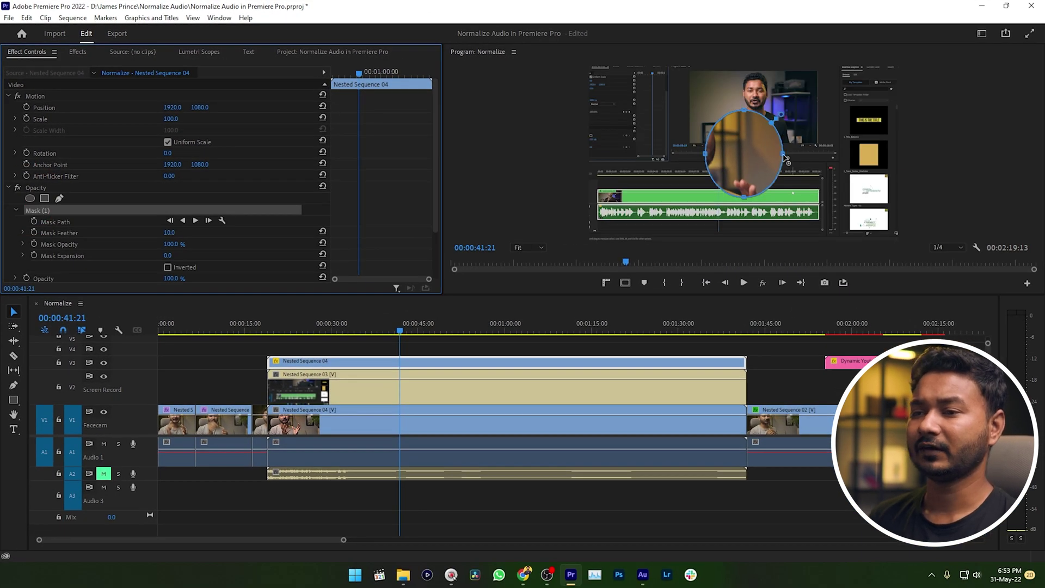
drag(785, 157, 860, 151)
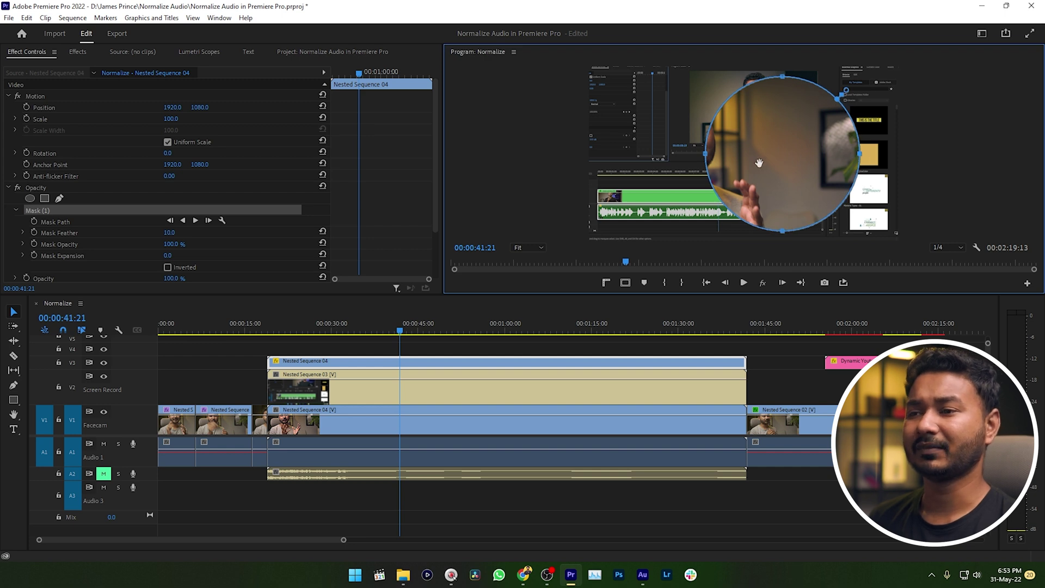
drag(757, 161, 696, 161)
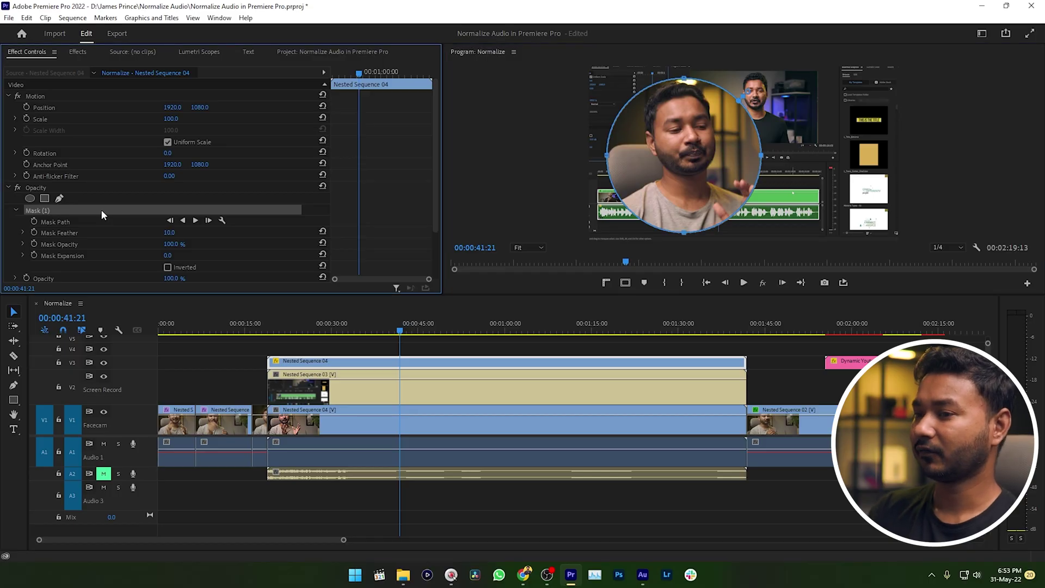
key(Delete)
Search effects for 'alph' and apply Alpha Adjust to the V3 Nested Sequence 04 clip.
click(78, 52)
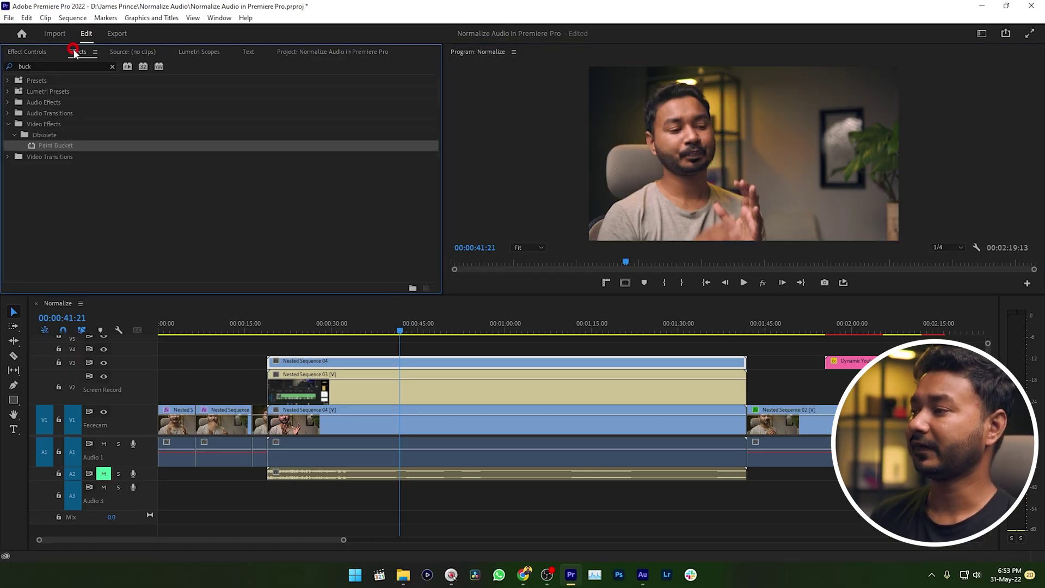
click(64, 67)
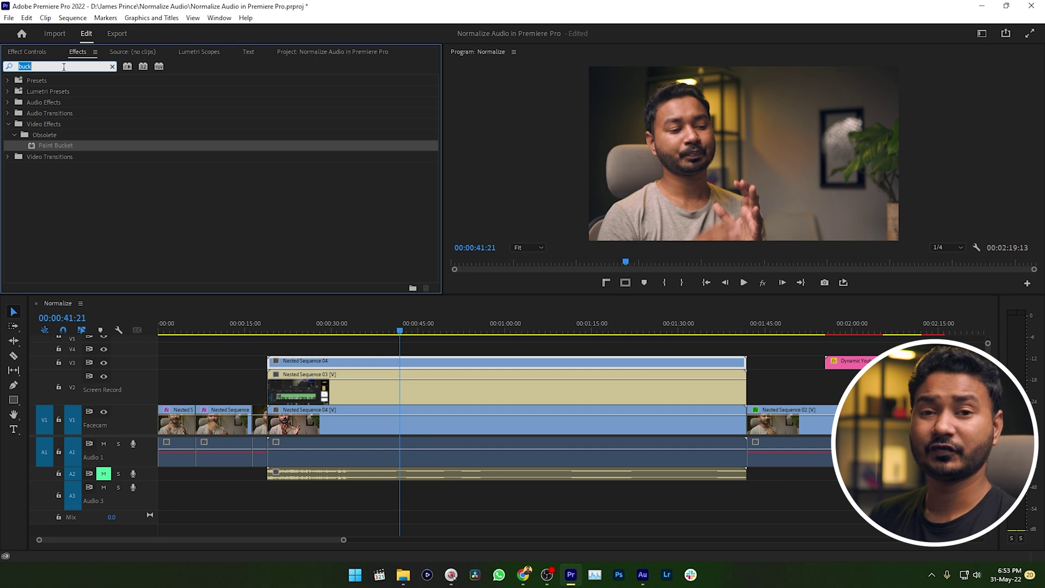
text(alpha)
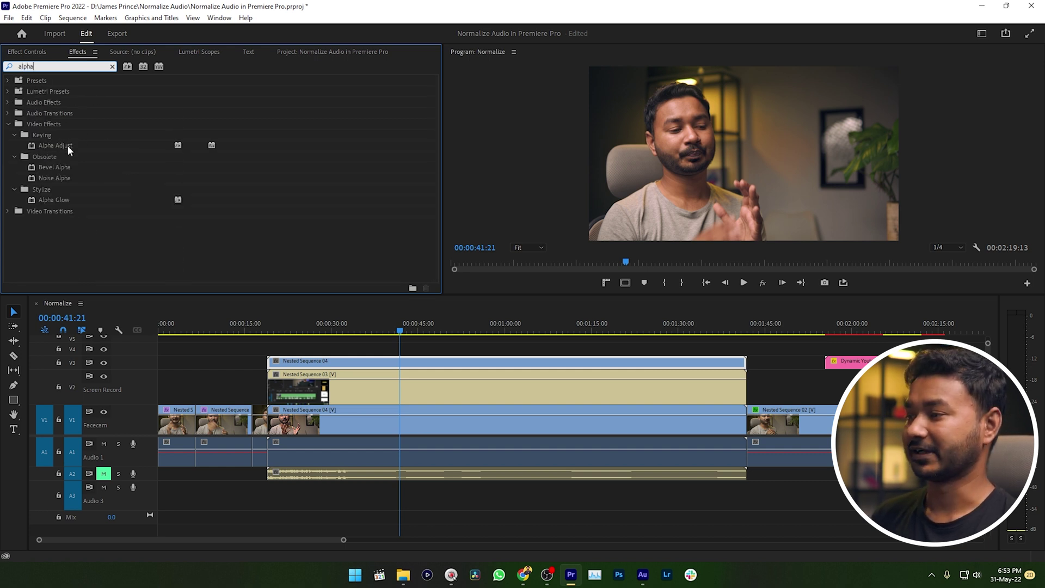
click(67, 145)
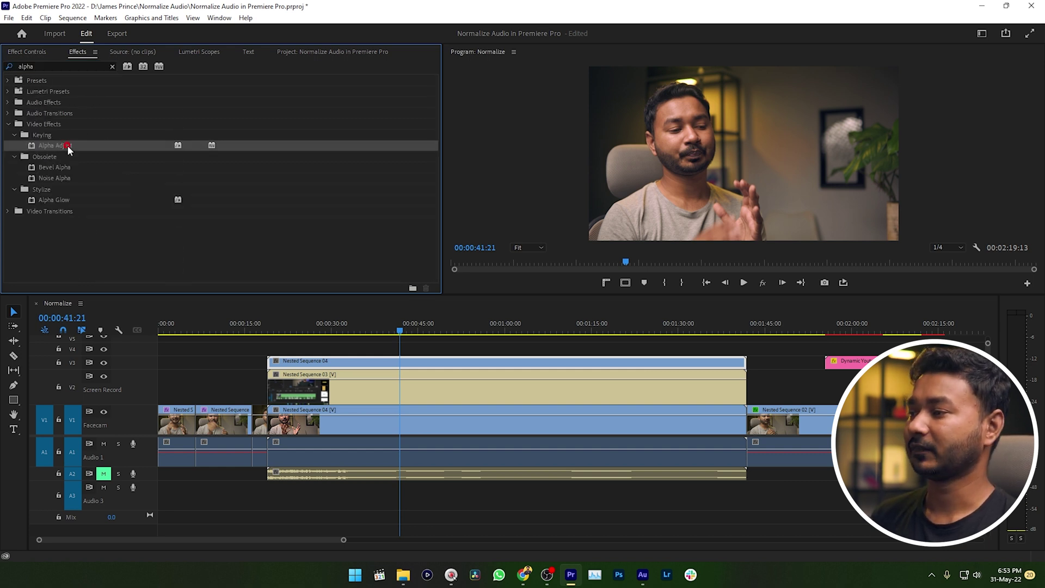
drag(54, 143, 337, 339)
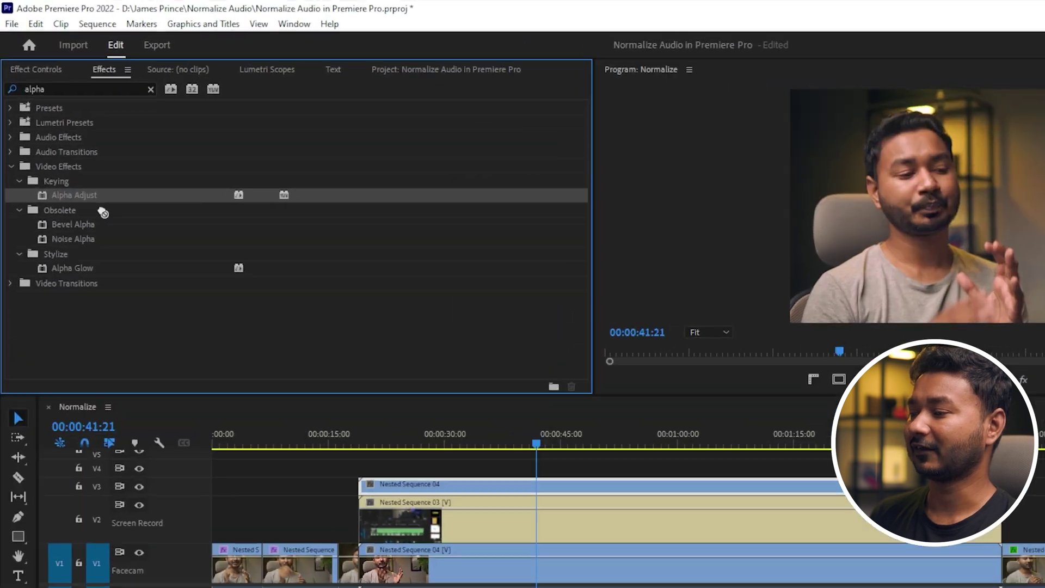
drag(505, 438, 520, 477)
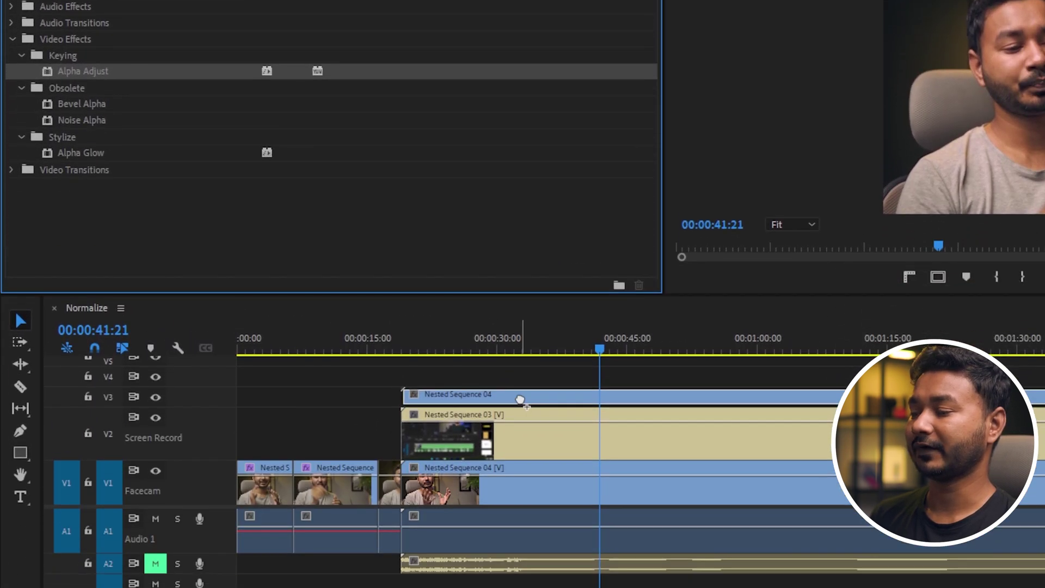
drag(520, 401, 521, 397)
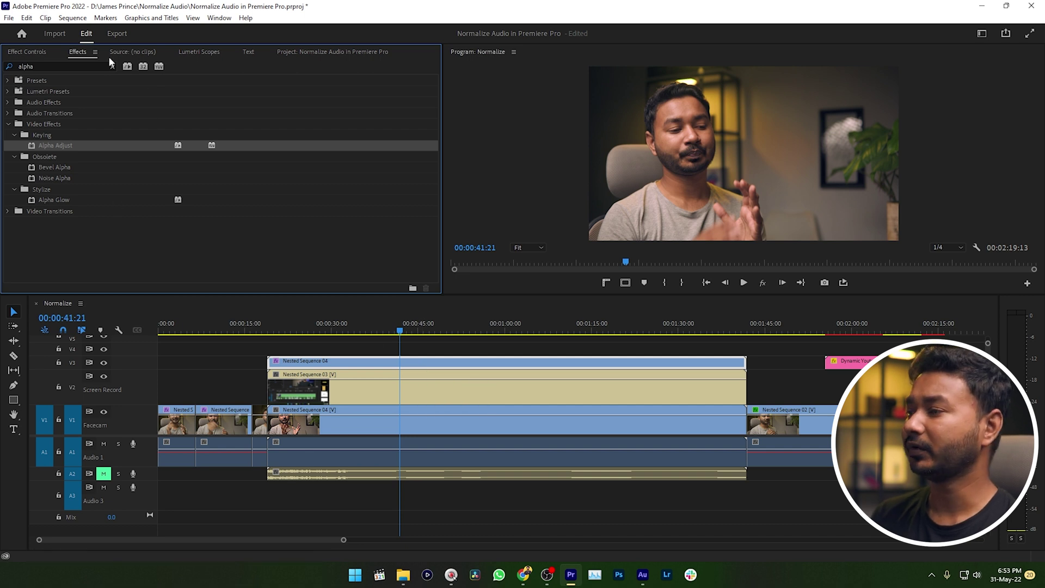
click(24, 54)
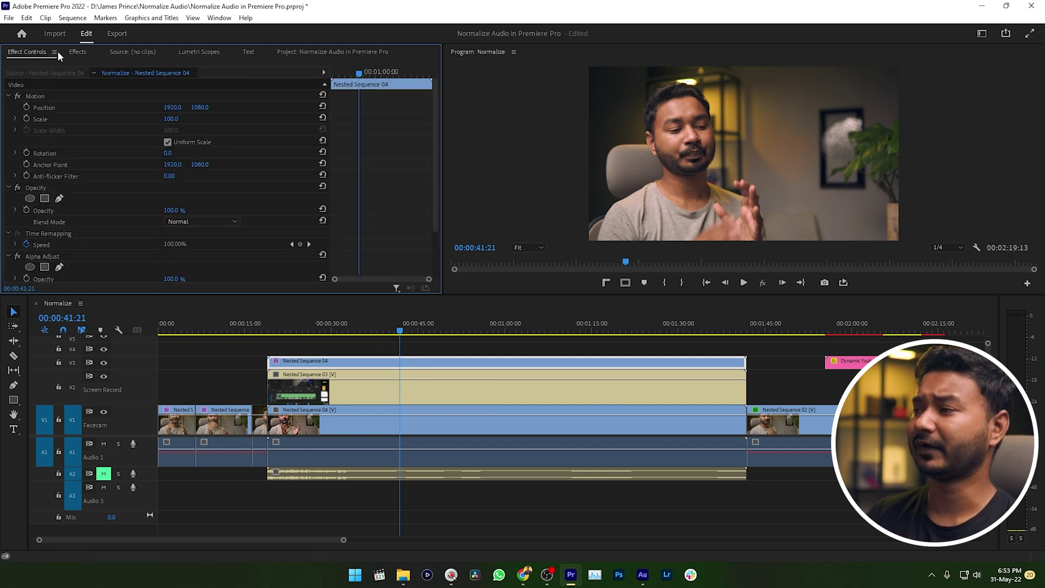
click(78, 52)
click(37, 53)
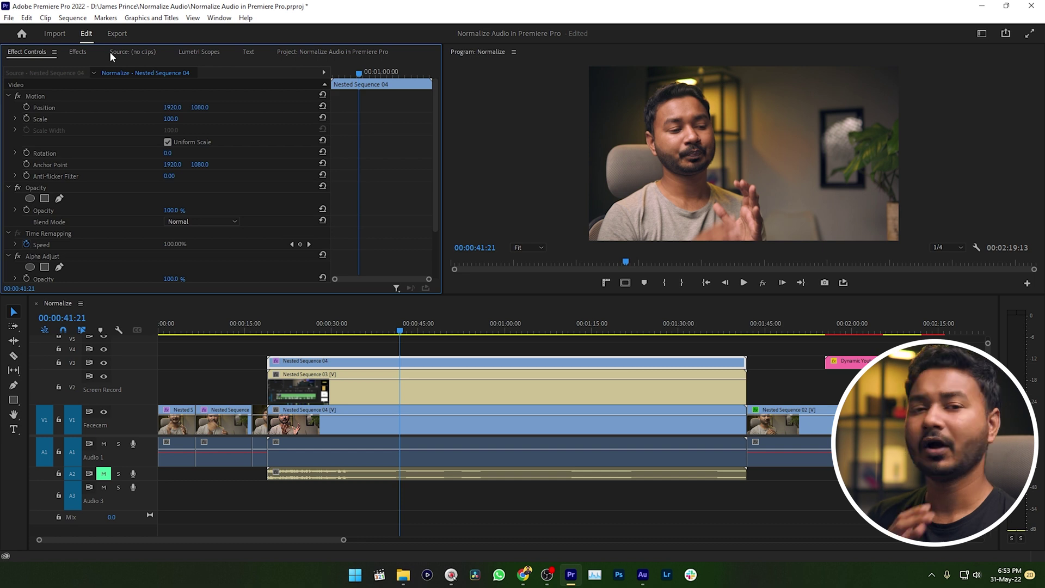
click(218, 18)
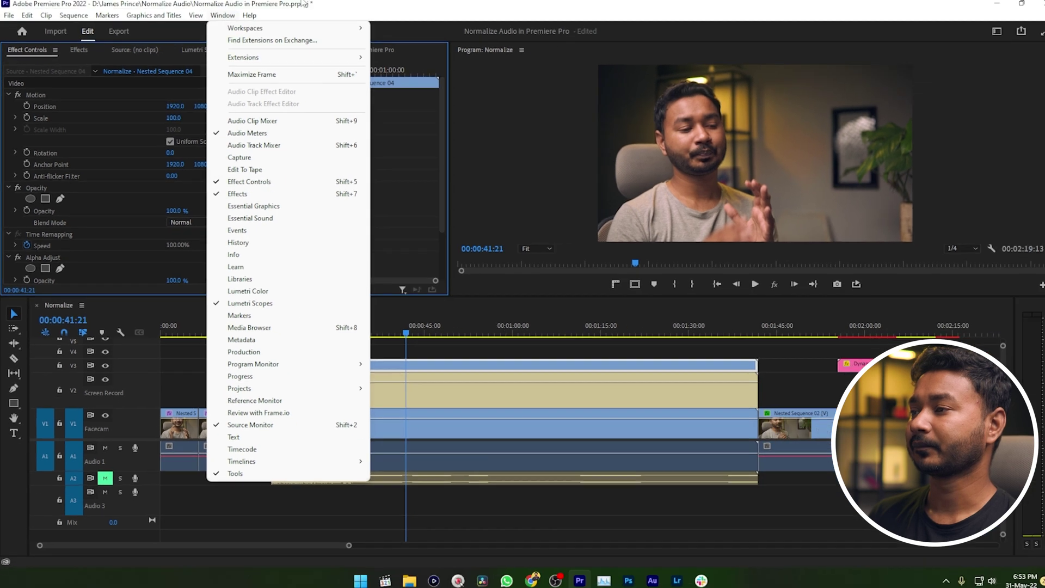
Add an ellipse mask to Alpha Adjust, enlarged and moved over the presenter's face.
click(97, 153)
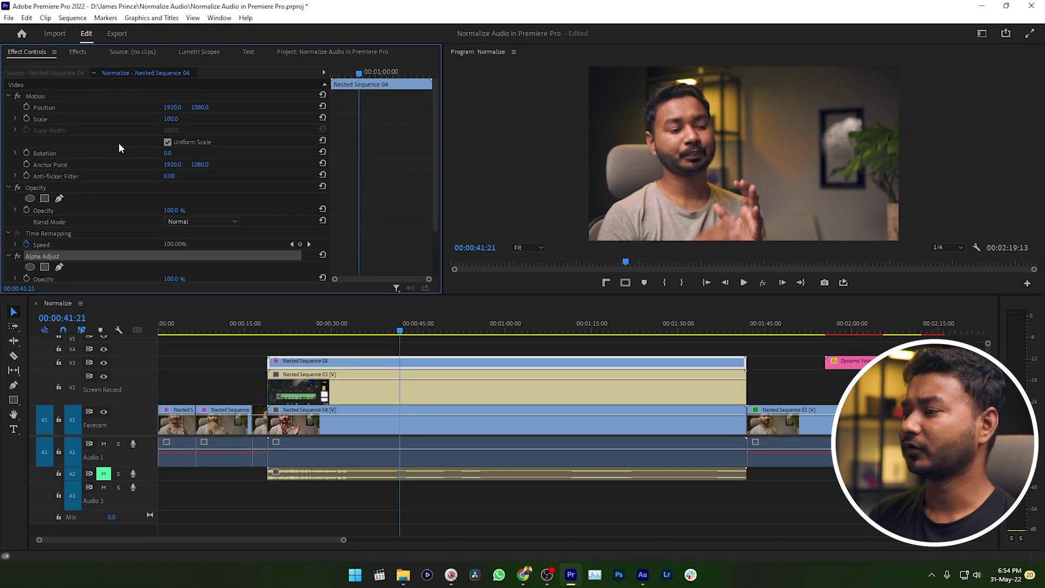
scroll(174, 218, down, 2)
click(76, 202)
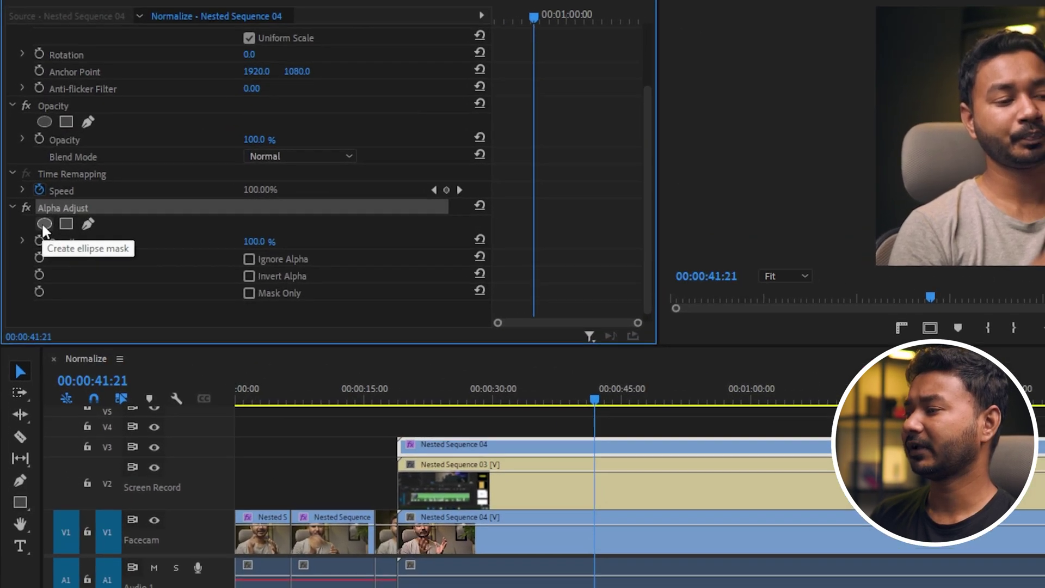
click(28, 213)
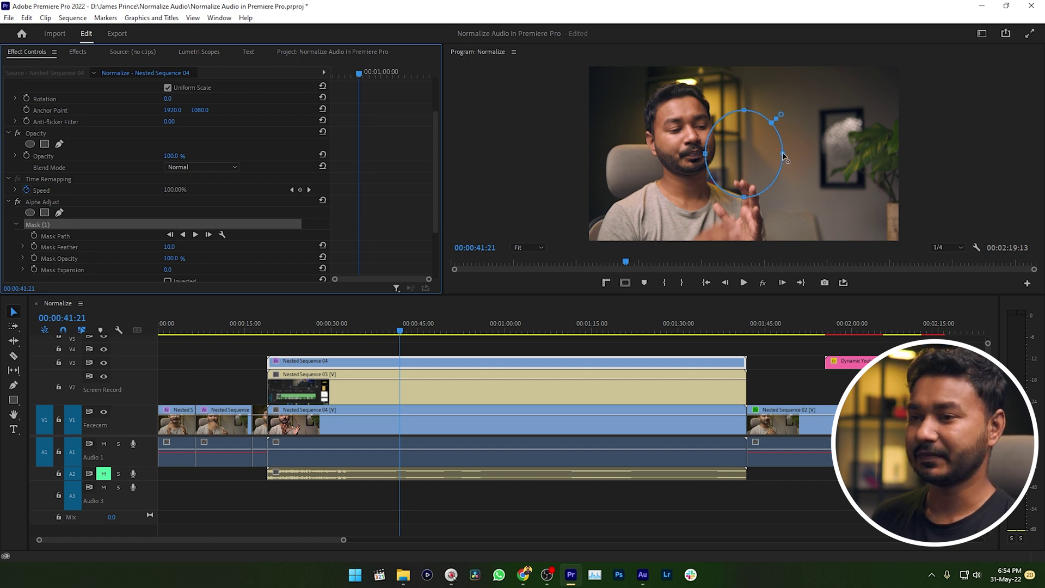
drag(782, 153, 853, 153)
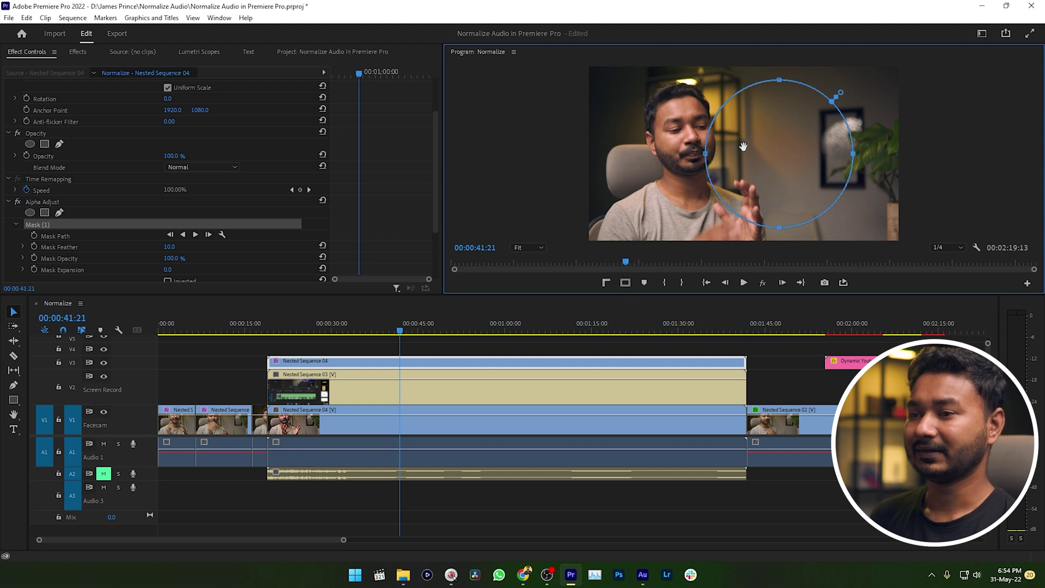
drag(743, 146, 644, 146)
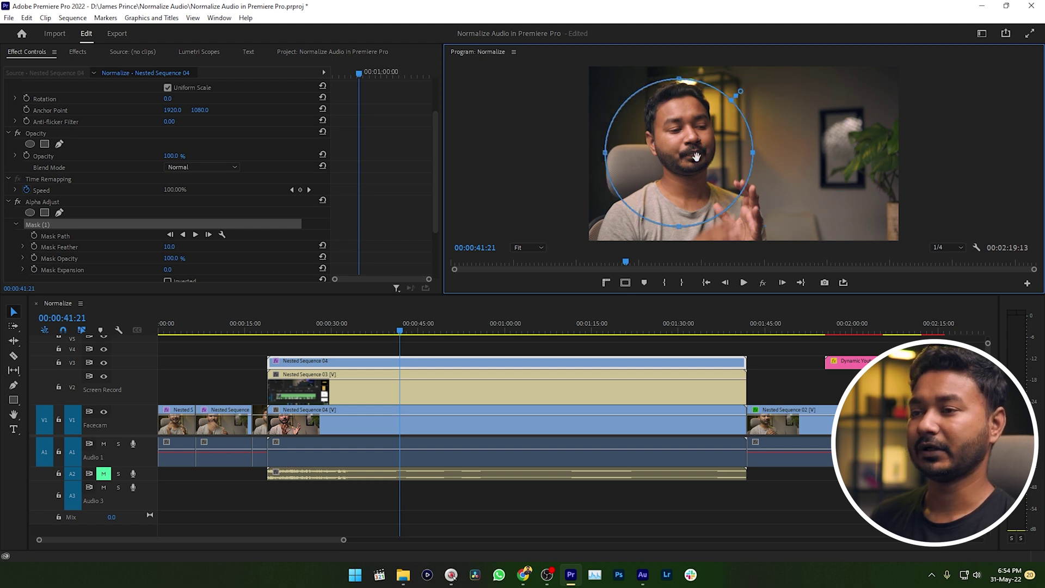
Turn on Mask Inverted and Invert Alpha, nudge the mask right, and set Mask Feather to 0.
scroll(127, 224, down, 2)
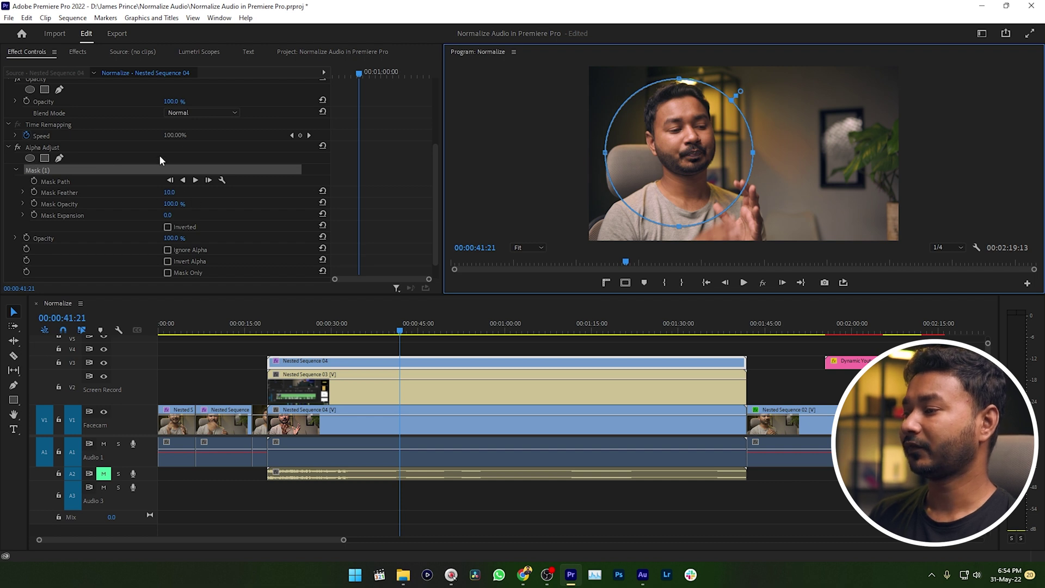
click(169, 228)
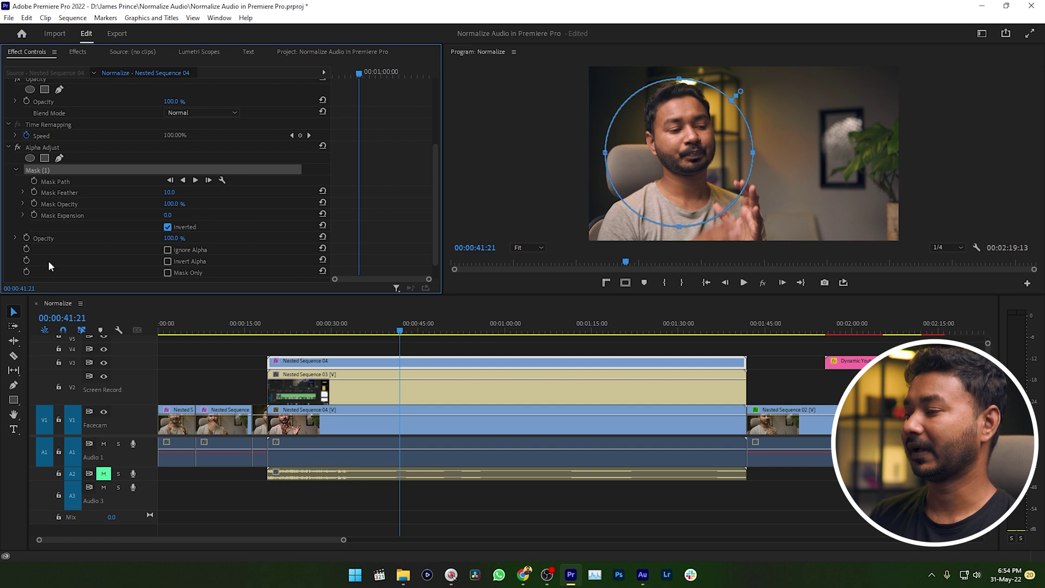
click(168, 262)
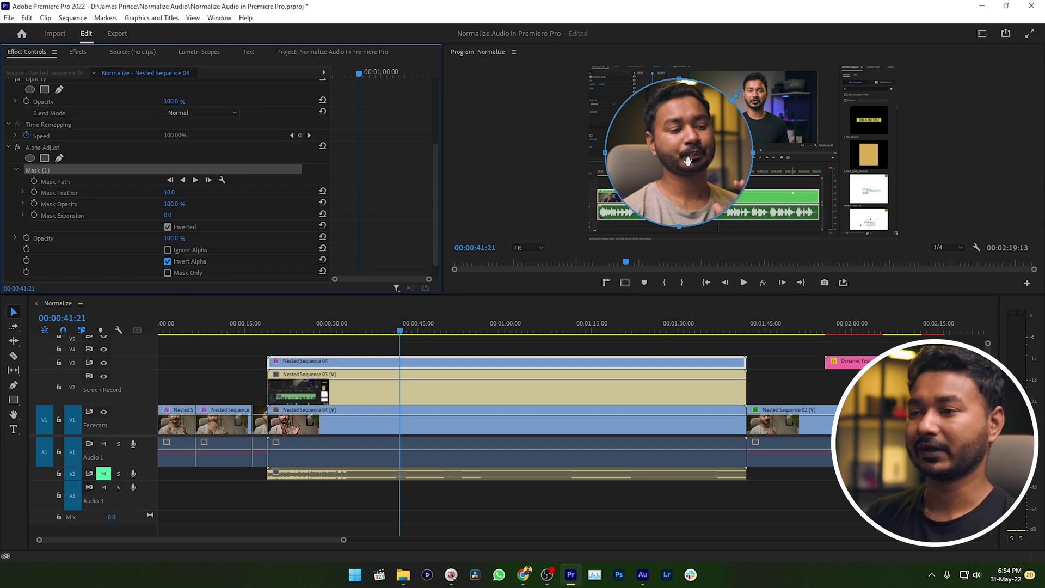
drag(678, 164, 681, 164)
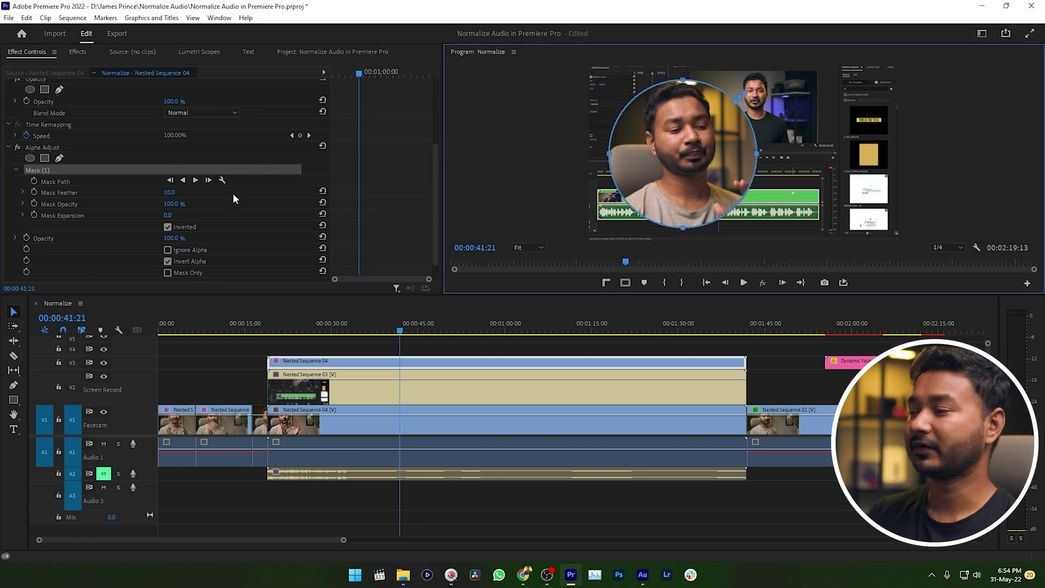
mouse_move(174, 195)
mouse_down()
mouse_move(158, 195)
mouse_move(180, 194)
mouse_up()
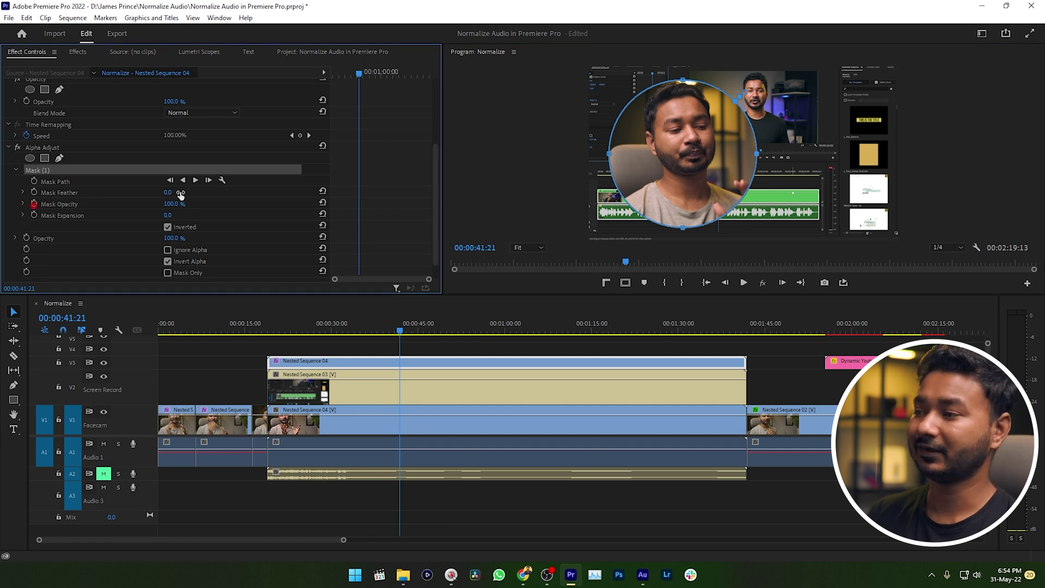
scroll(114, 216, up, 3)
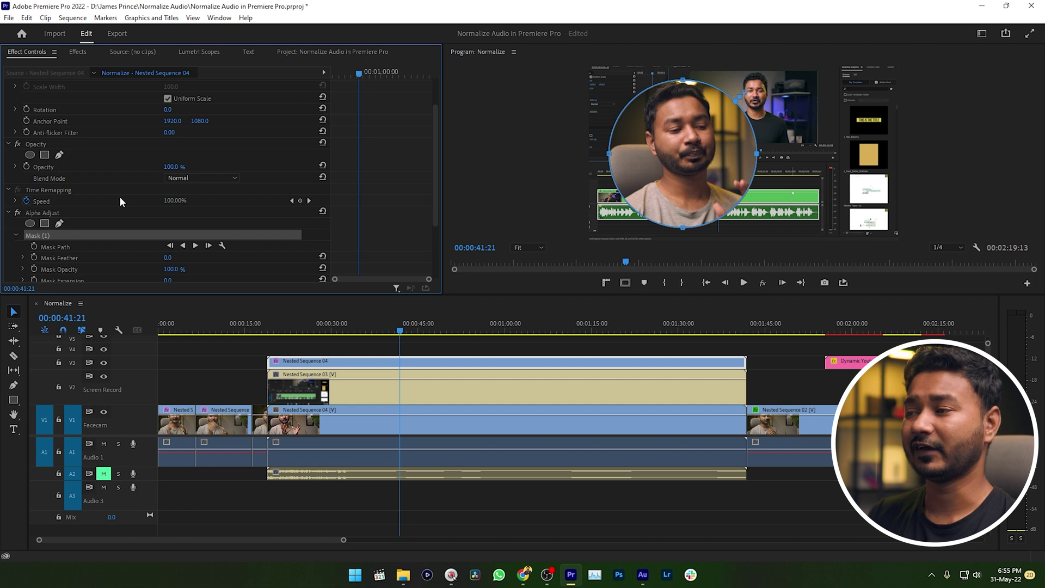
Search effects for 'paint' and apply Paint Bucket to the Nested Sequence 04 clip.
click(78, 51)
double_click(74, 66)
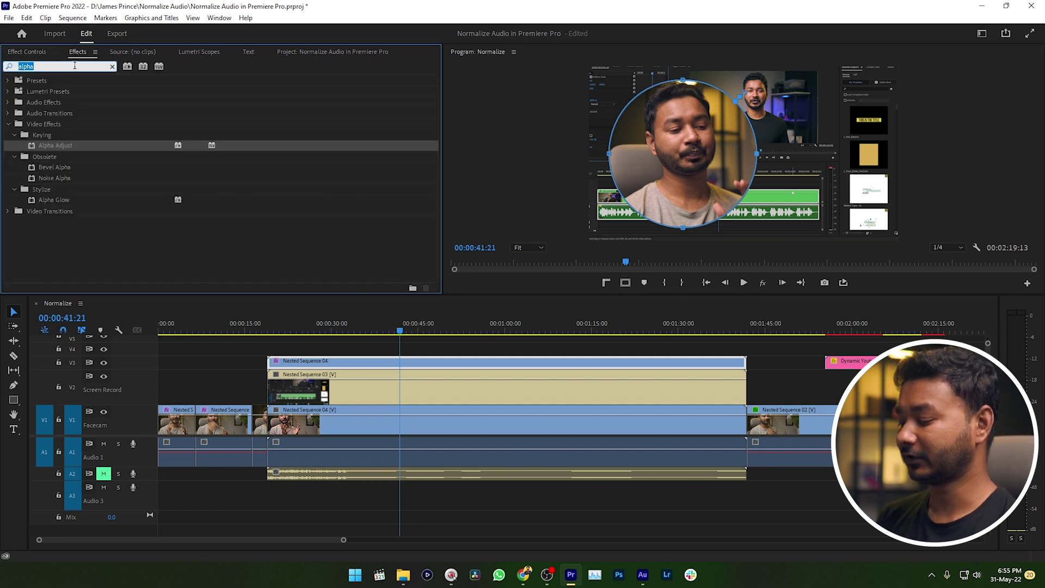
text(paint)
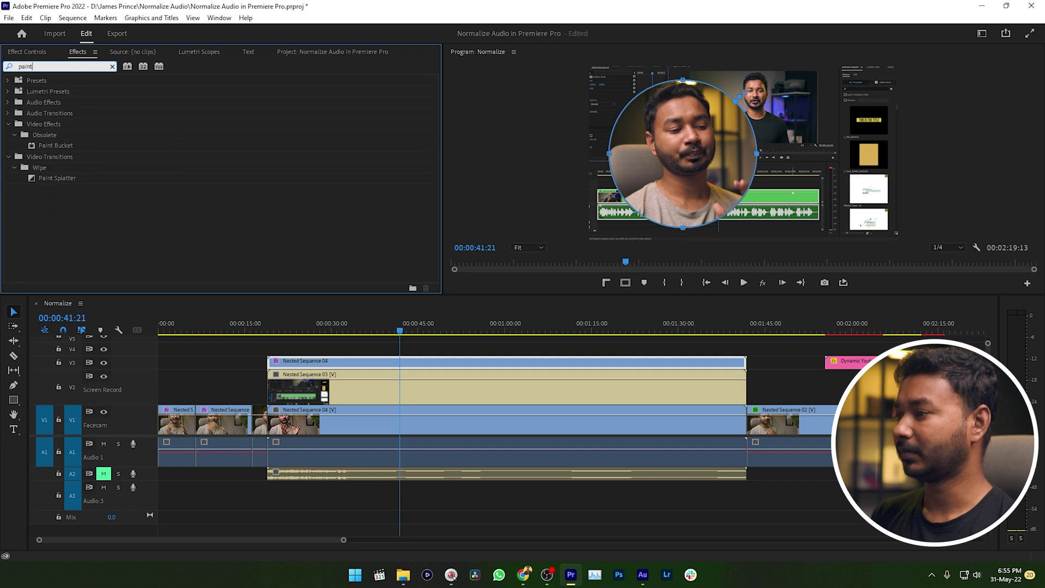
click(57, 146)
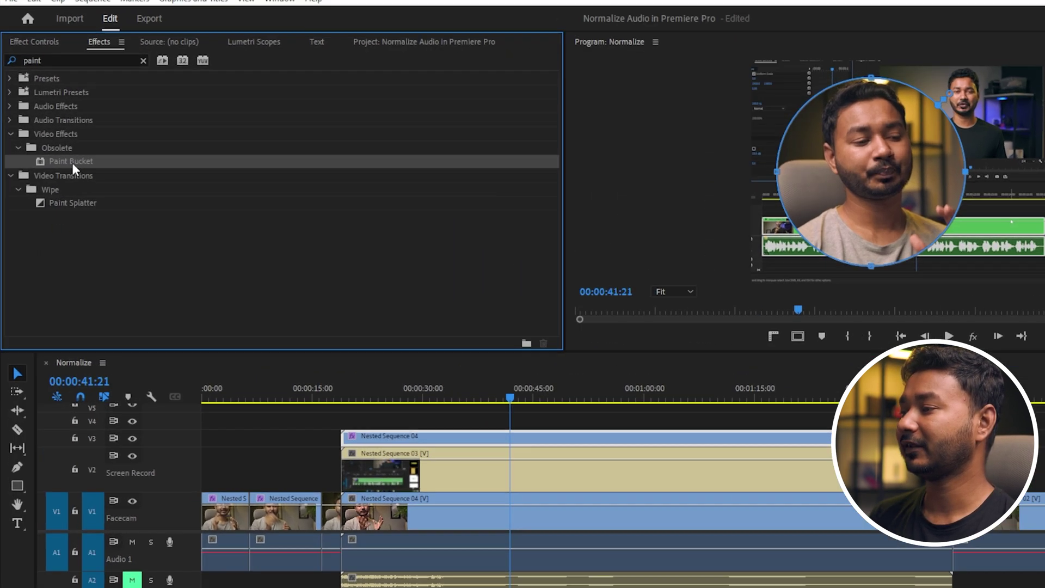
drag(57, 146, 132, 182)
mouse_move(199, 238)
mouse_down()
mouse_move(506, 482)
mouse_move(514, 513)
mouse_move(528, 504)
mouse_up()
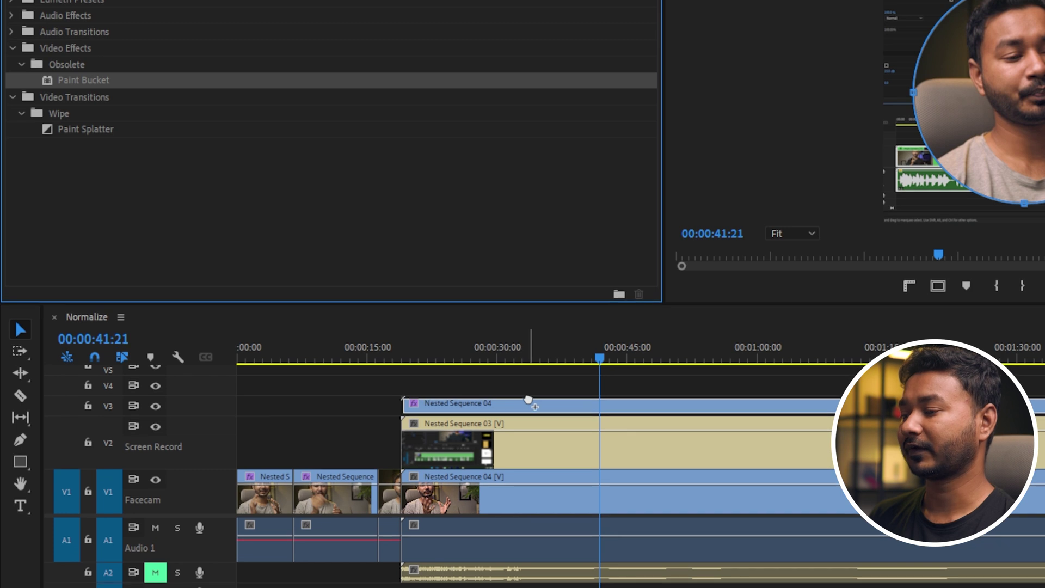
drag(529, 401, 528, 401)
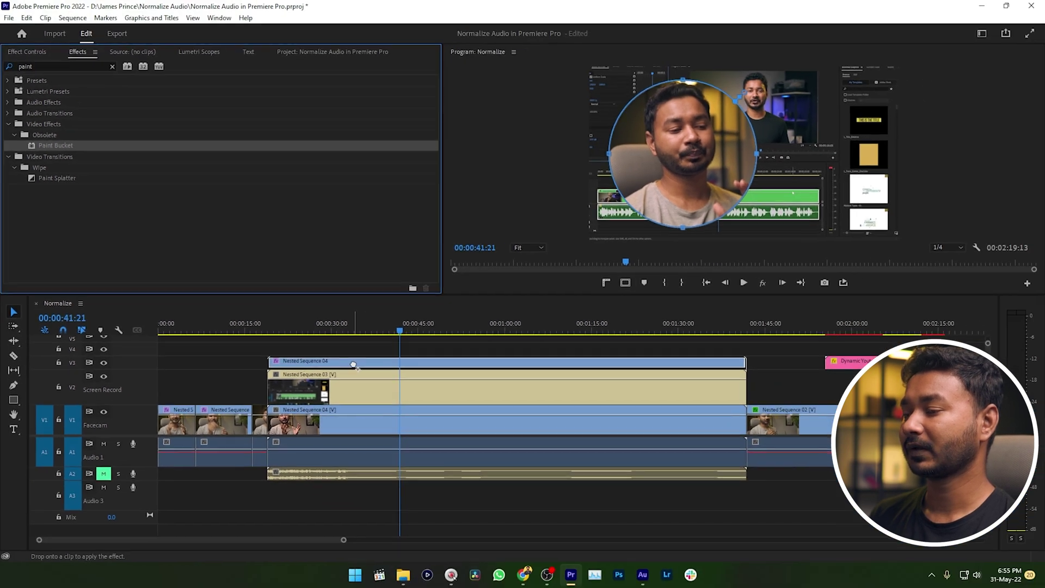
drag(354, 364, 354, 363)
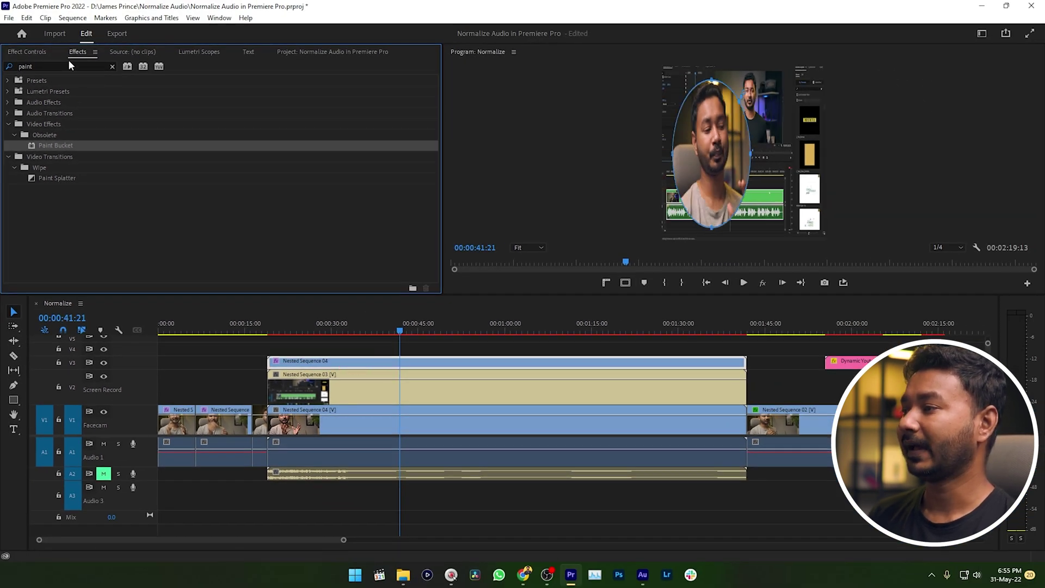
Set Paint Bucket's Fill Selector to Alpha Channel and its Stroke mode to Stroke.
click(38, 50)
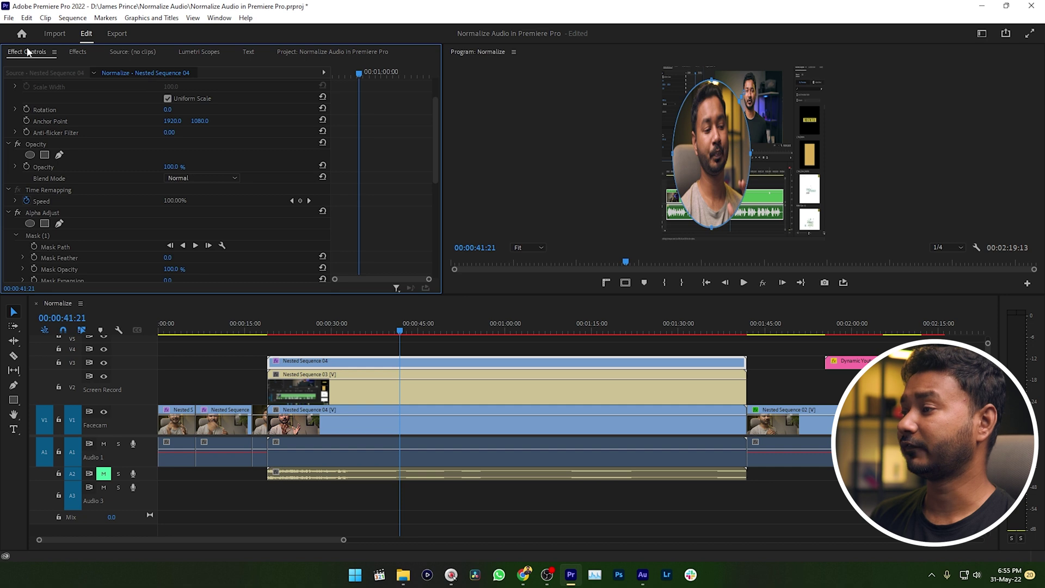
scroll(122, 200, down, 5)
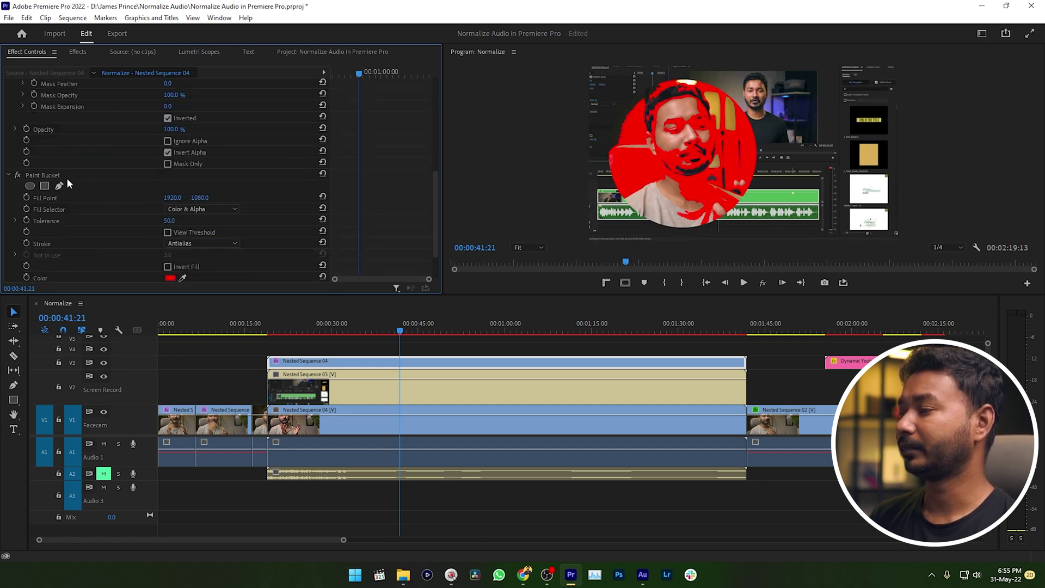
click(58, 174)
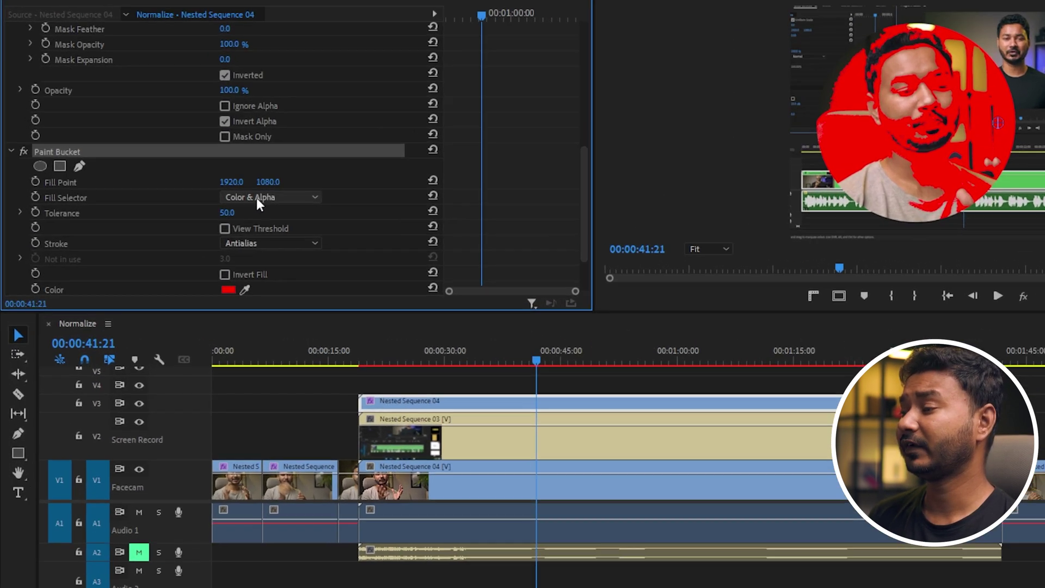
click(187, 209)
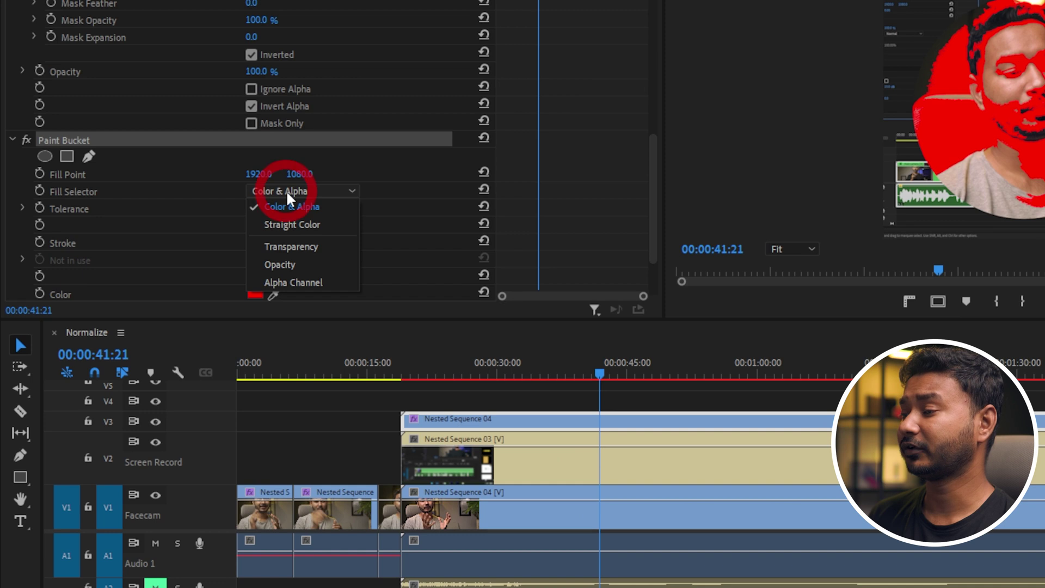
click(313, 281)
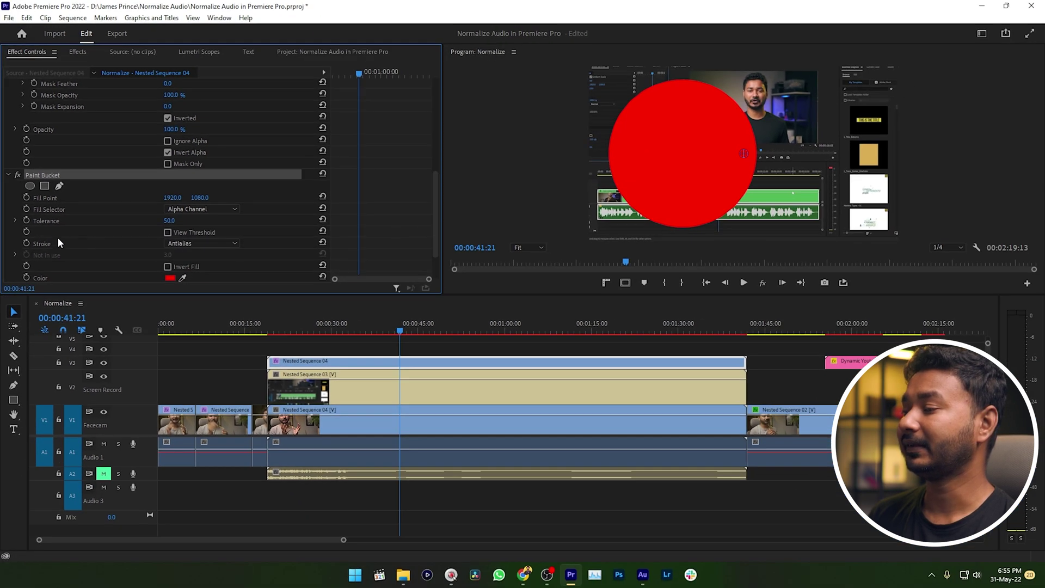
click(58, 241)
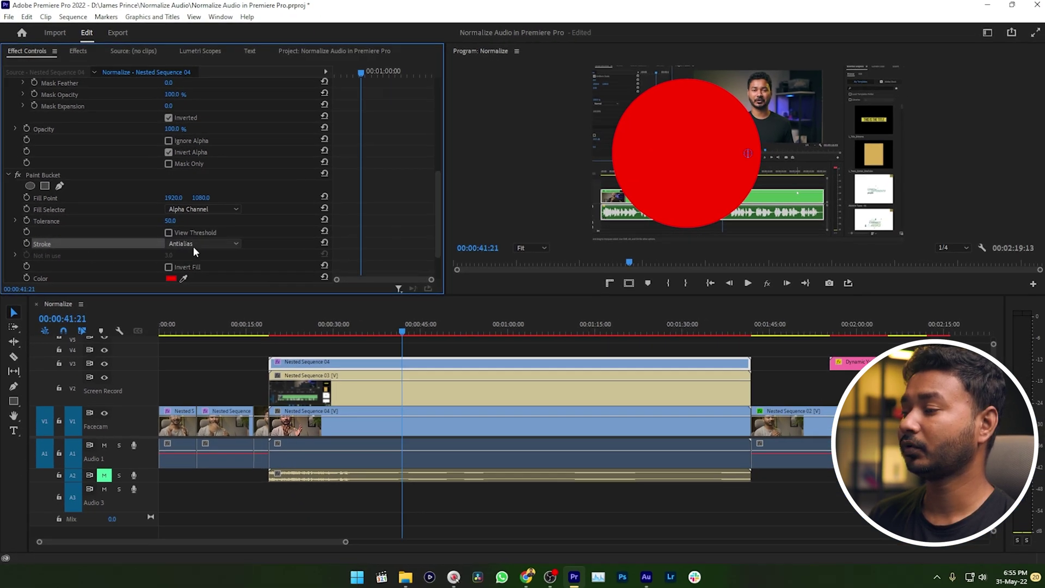
click(194, 246)
click(203, 301)
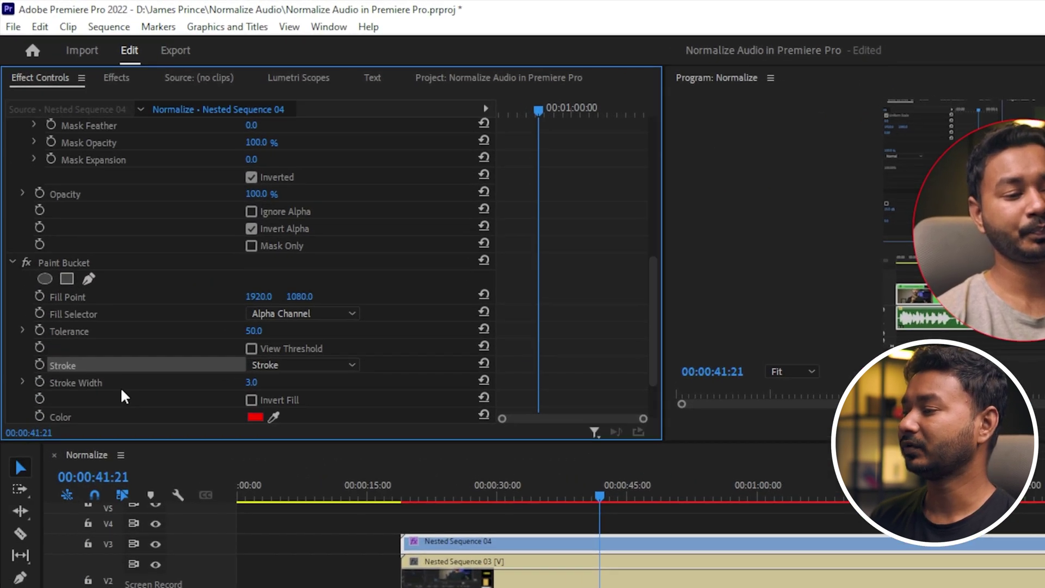
Set the Paint Bucket stroke width to 18.6 and its colour to white.
scroll(123, 391, down, 2)
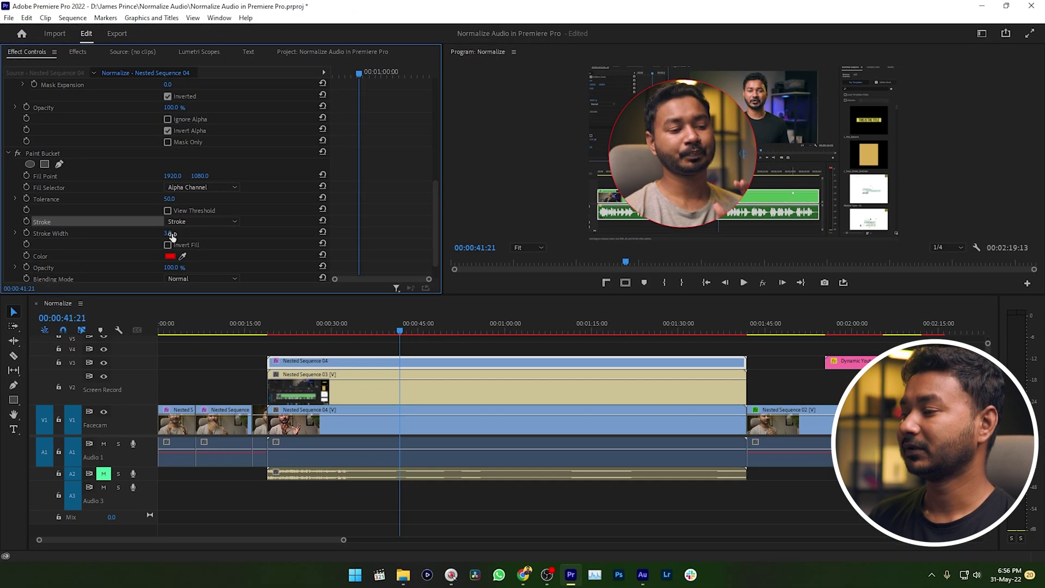
drag(171, 234, 188, 232)
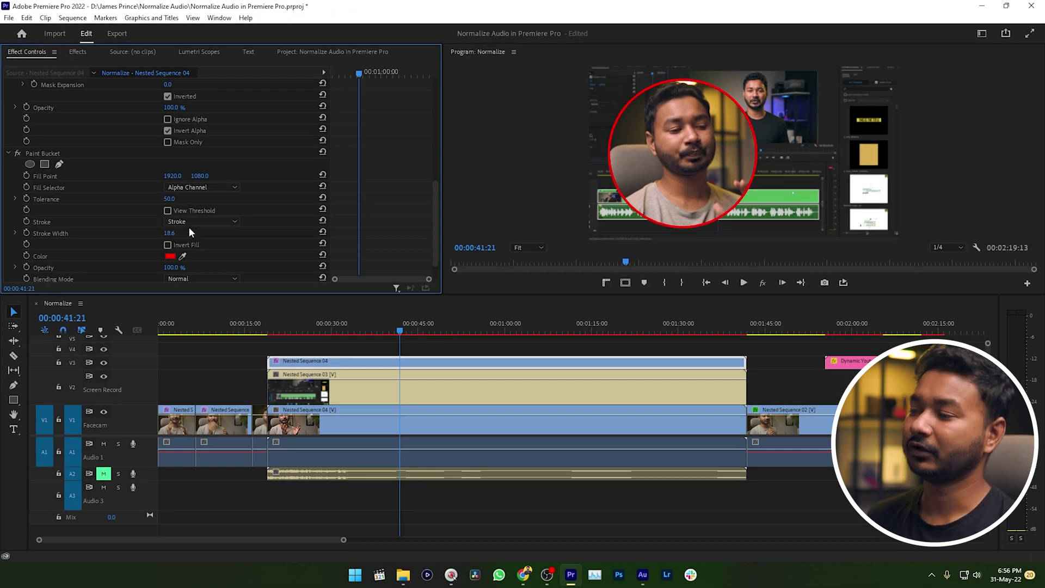
click(173, 255)
click(453, 296)
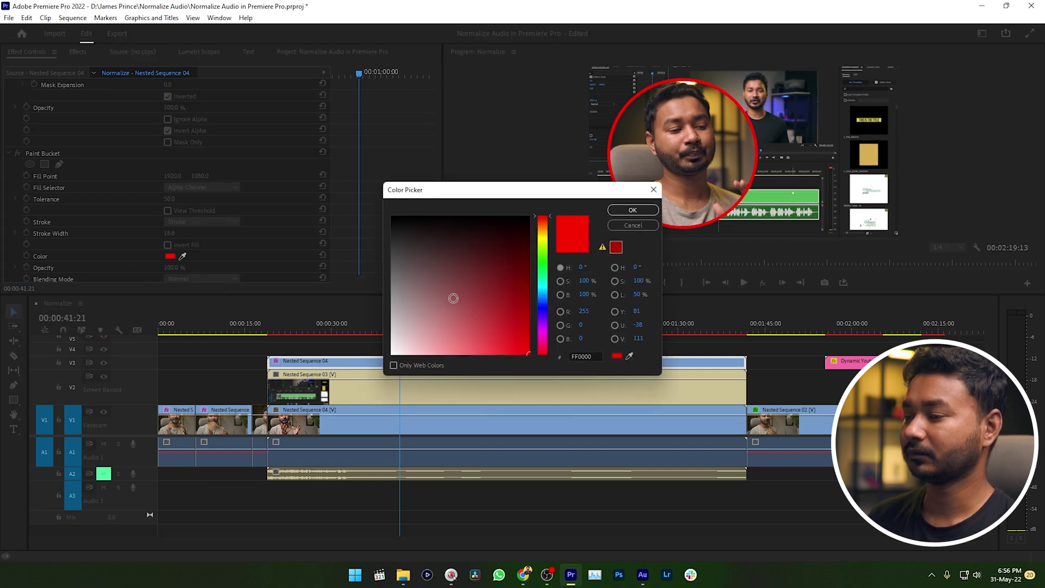
drag(452, 296, 362, 384)
click(619, 215)
scroll(236, 203, up, 5)
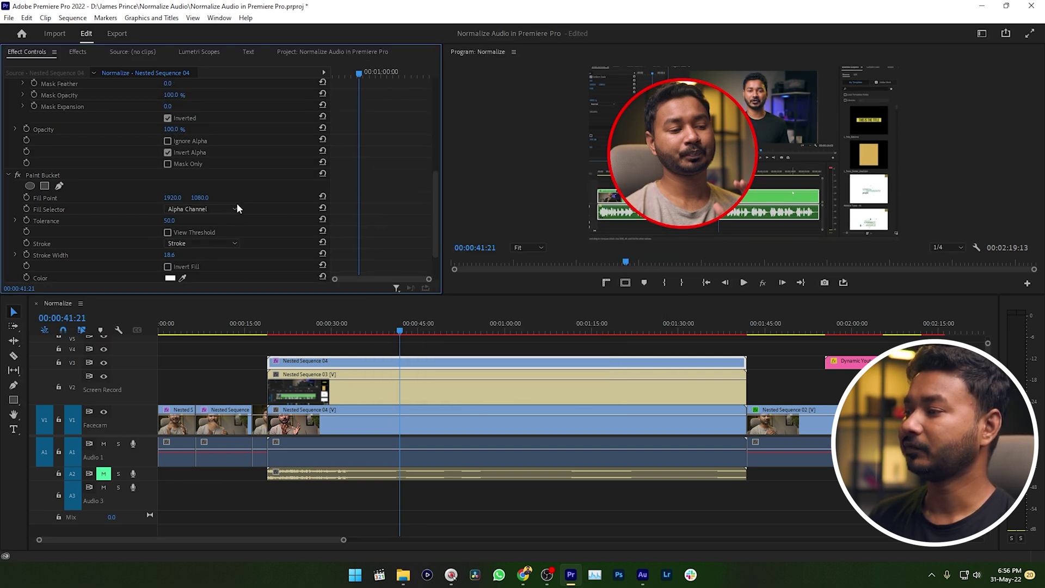
scroll(125, 109, up, 5)
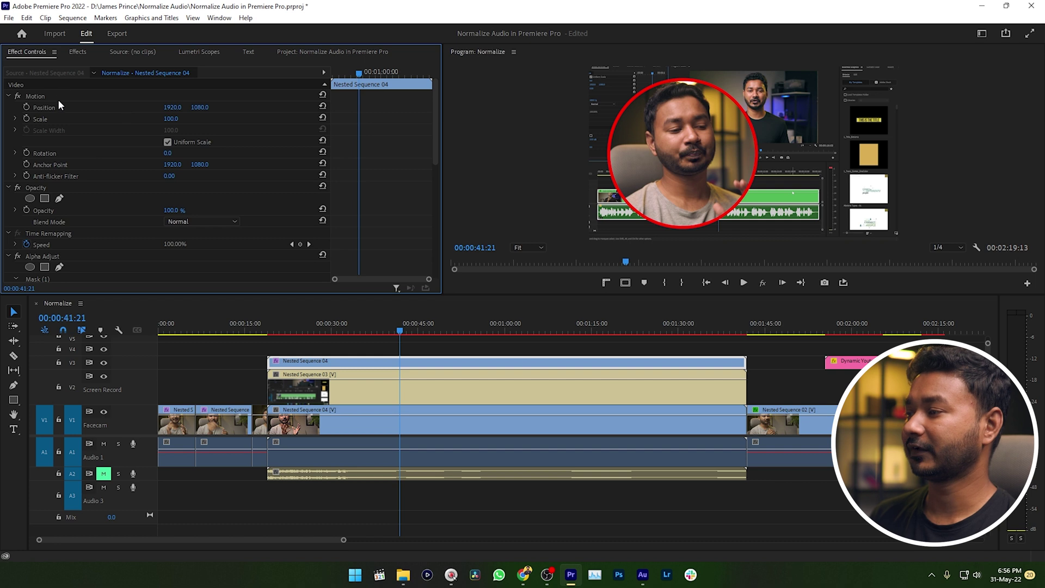
Scale the facecam bubble to 48 and move it to the bottom-left, around 880.7, 1647.0.
click(37, 95)
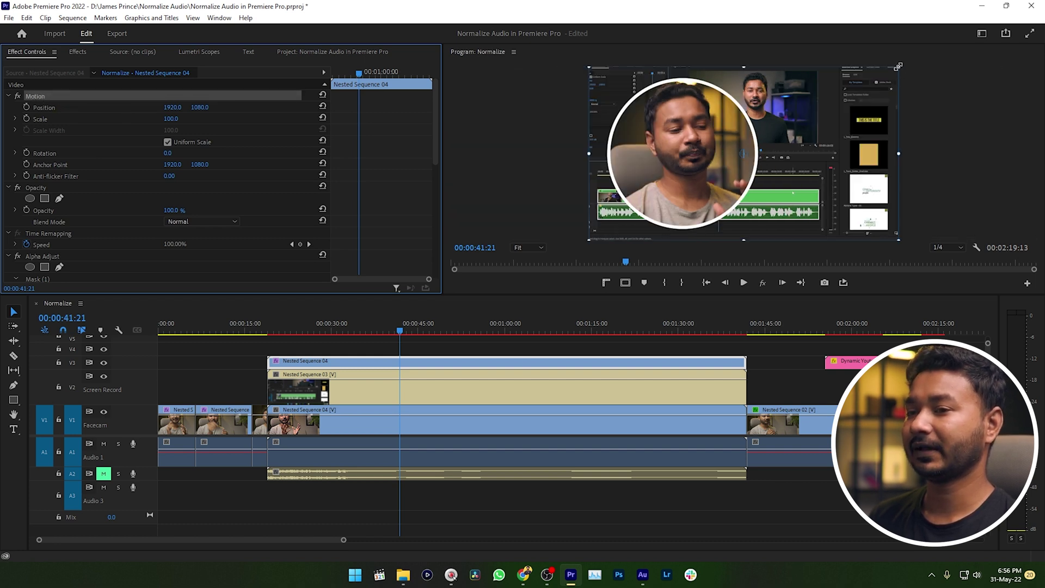
drag(898, 66, 849, 92)
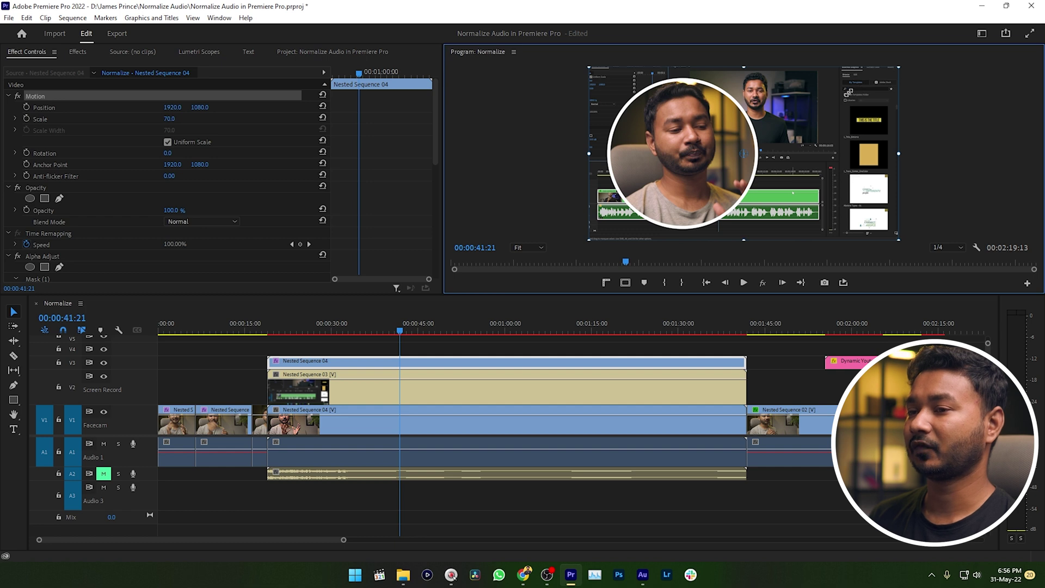
click(61, 119)
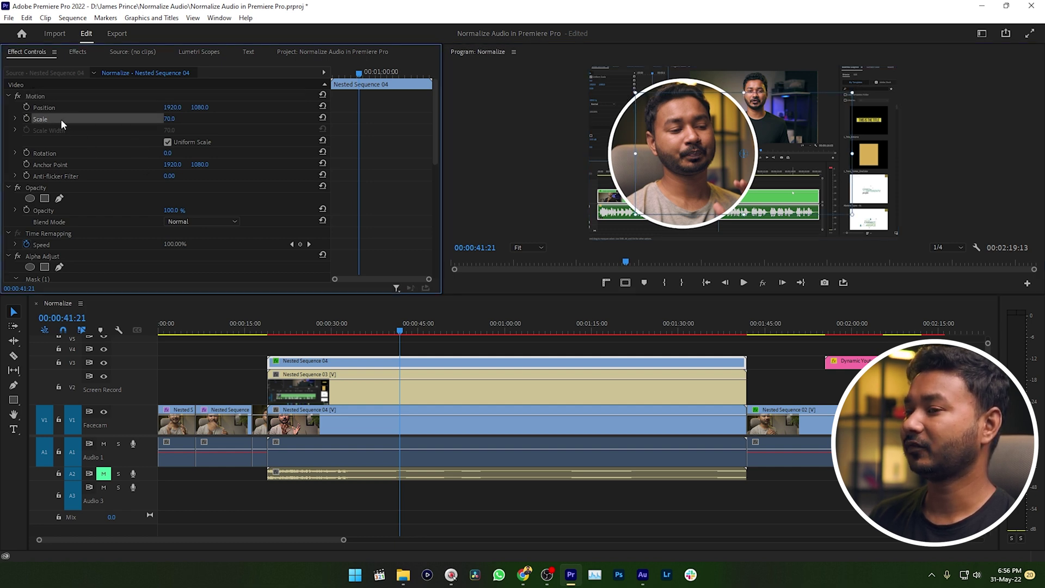
click(172, 120)
text(48)
key(Return)
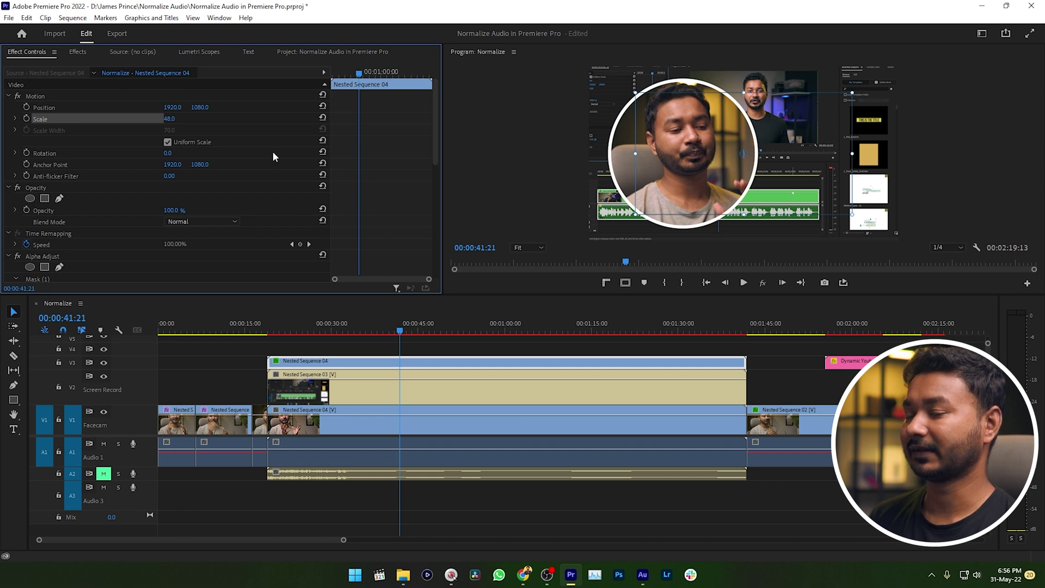
click(109, 98)
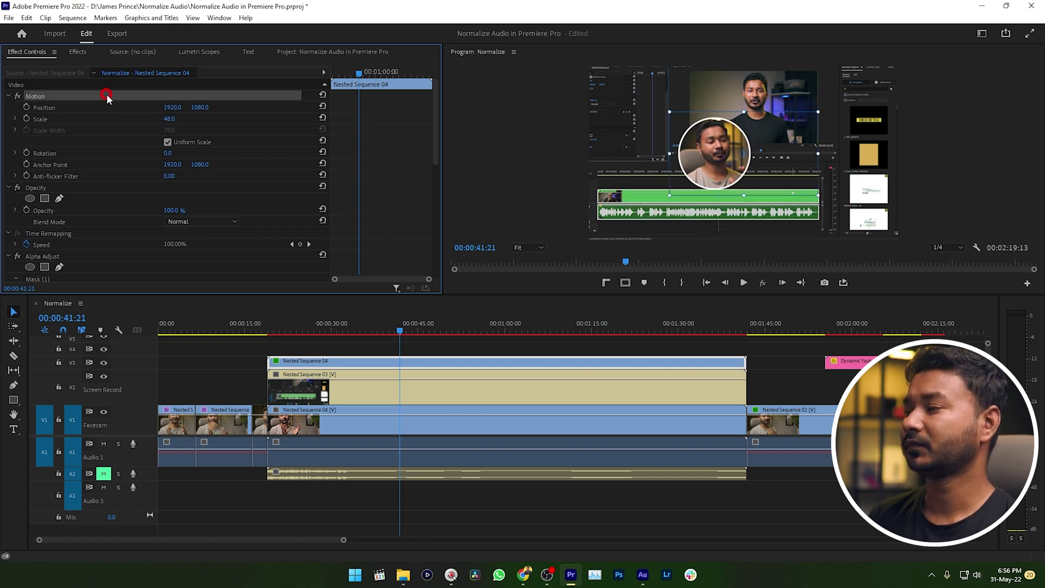
drag(702, 157, 617, 199)
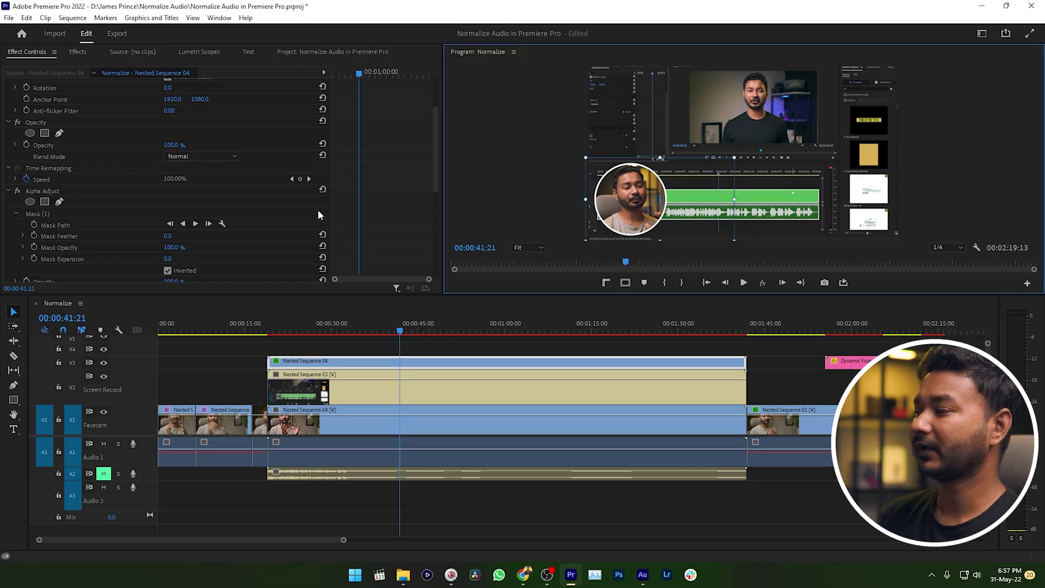
Select Alpha Adjust and Paint Bucket together and save them as the preset 'Rounded Mask'.
scroll(79, 168, up, 3)
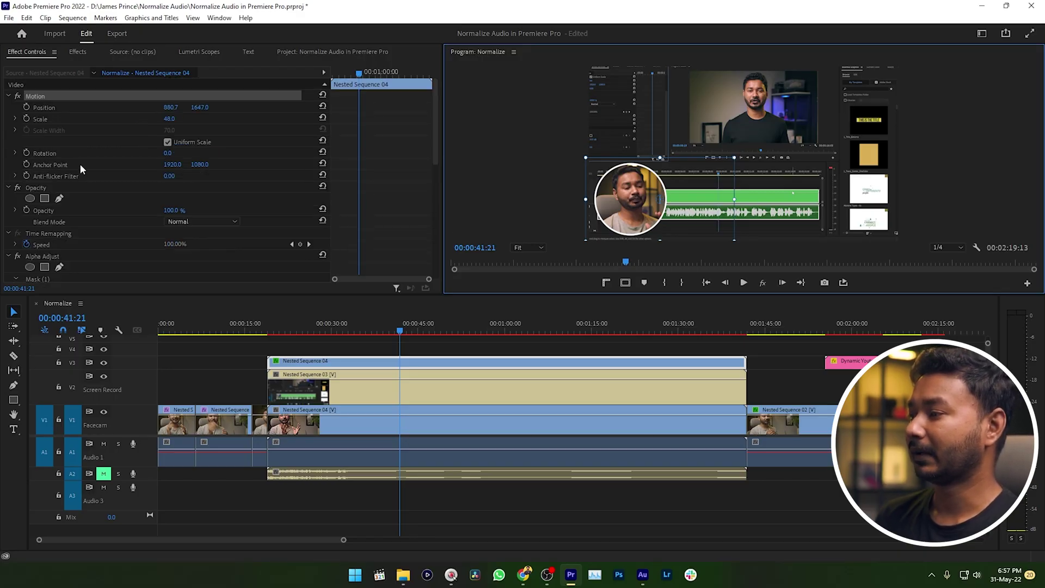
click(45, 96)
scroll(93, 174, down, 3)
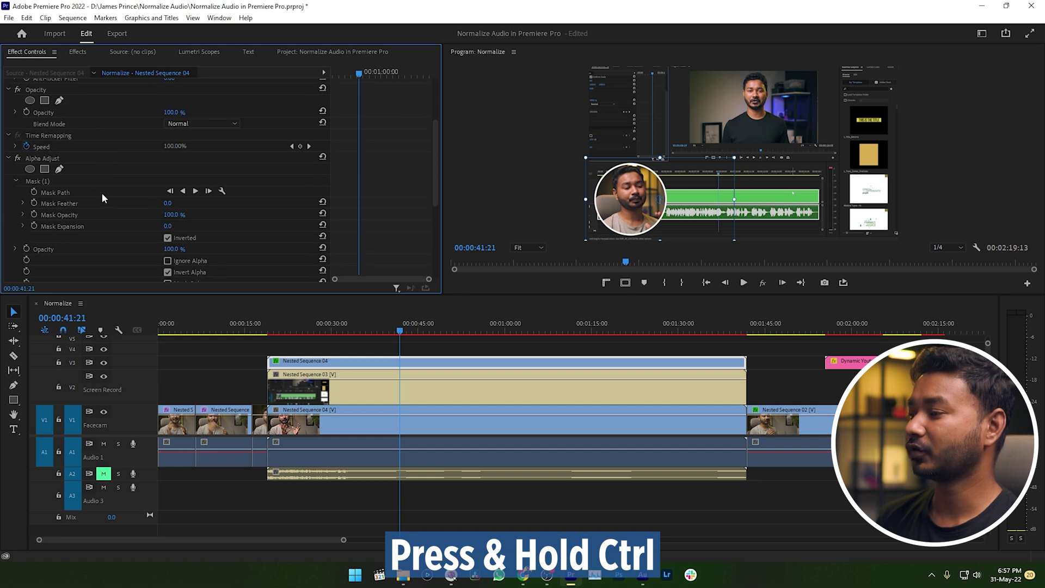
ctrl+click(47, 158)
scroll(131, 169, down, 3)
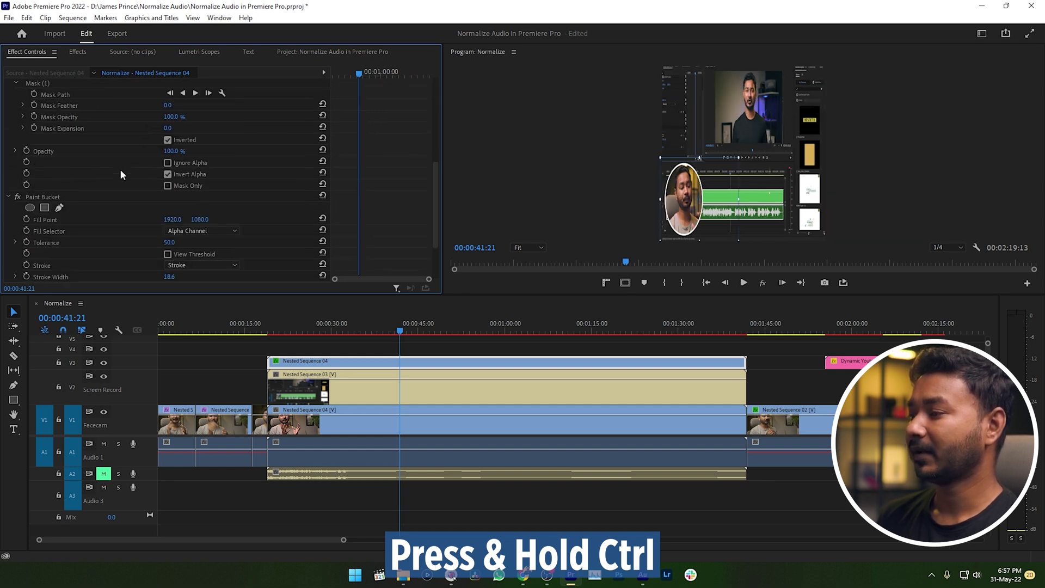
ctrl+click(48, 197)
scroll(96, 193, up, 6)
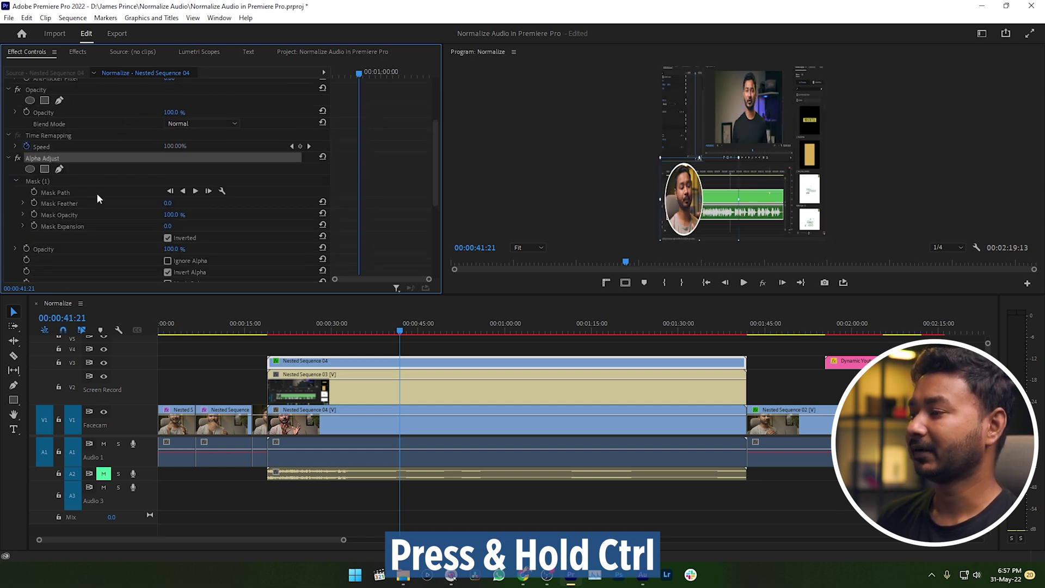
scroll(65, 179, down, 3)
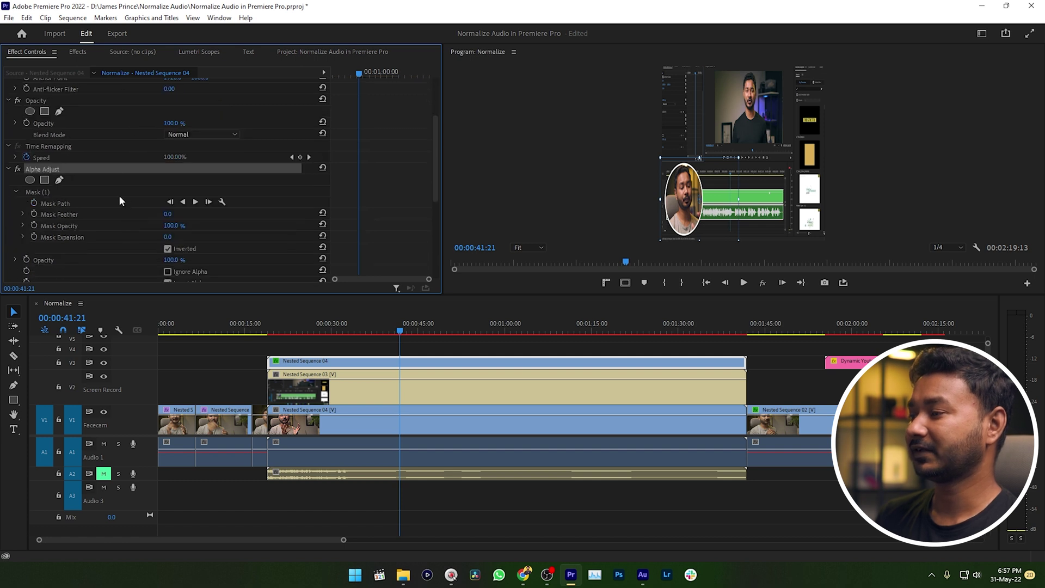
right_click(110, 169)
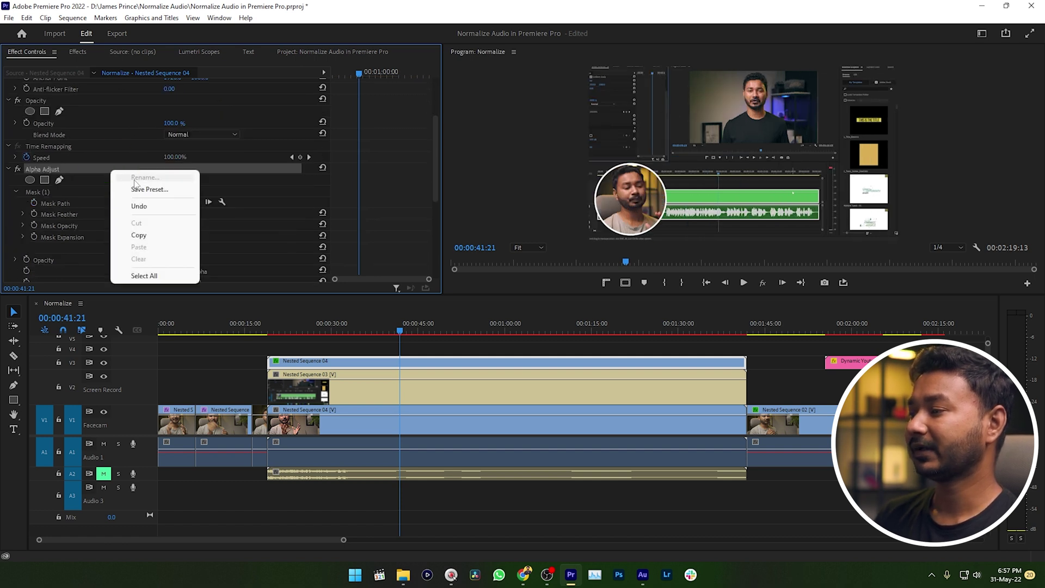
click(158, 190)
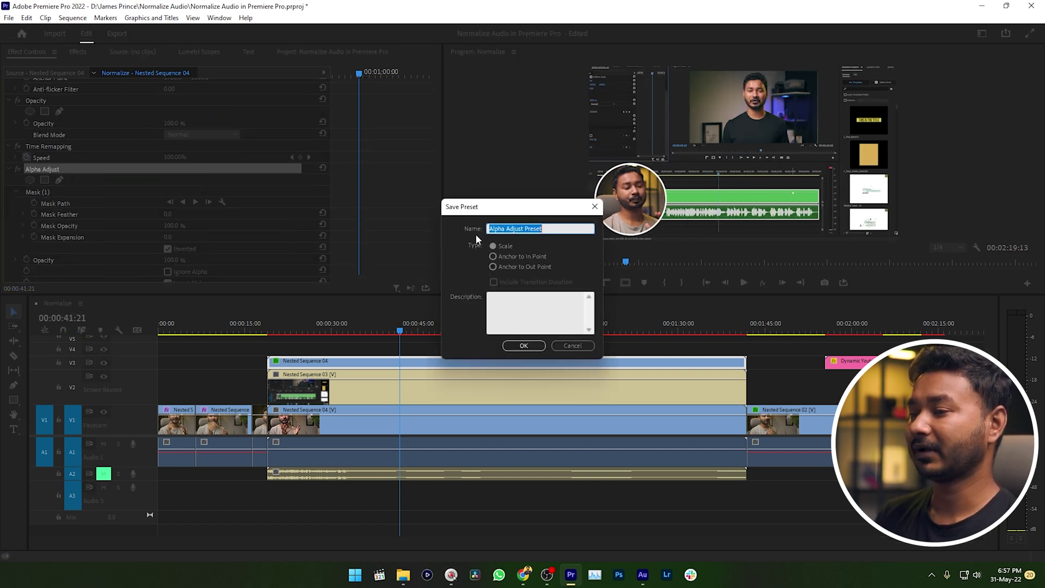
text(Rounded)
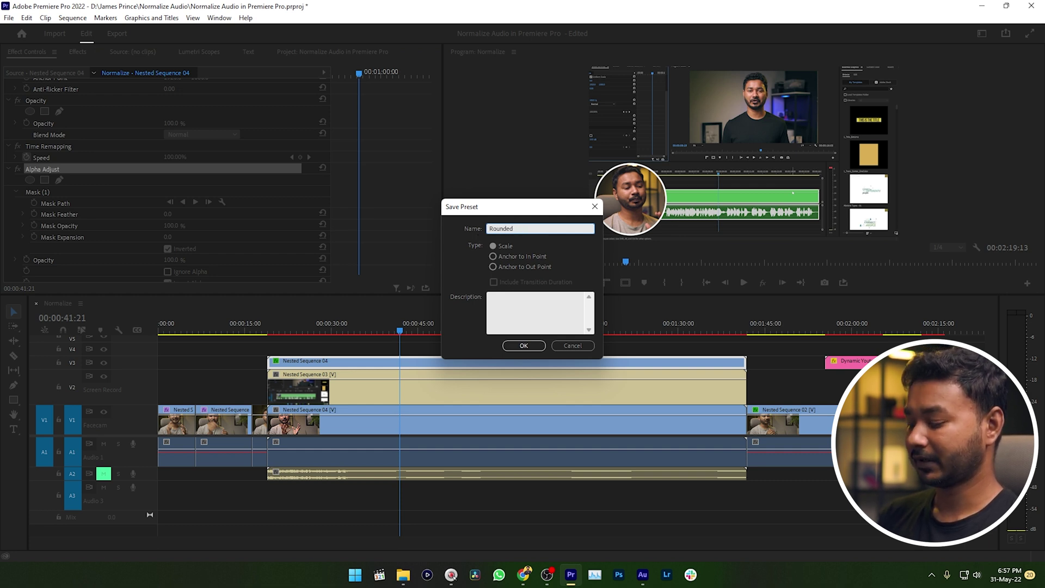
text( Mask)
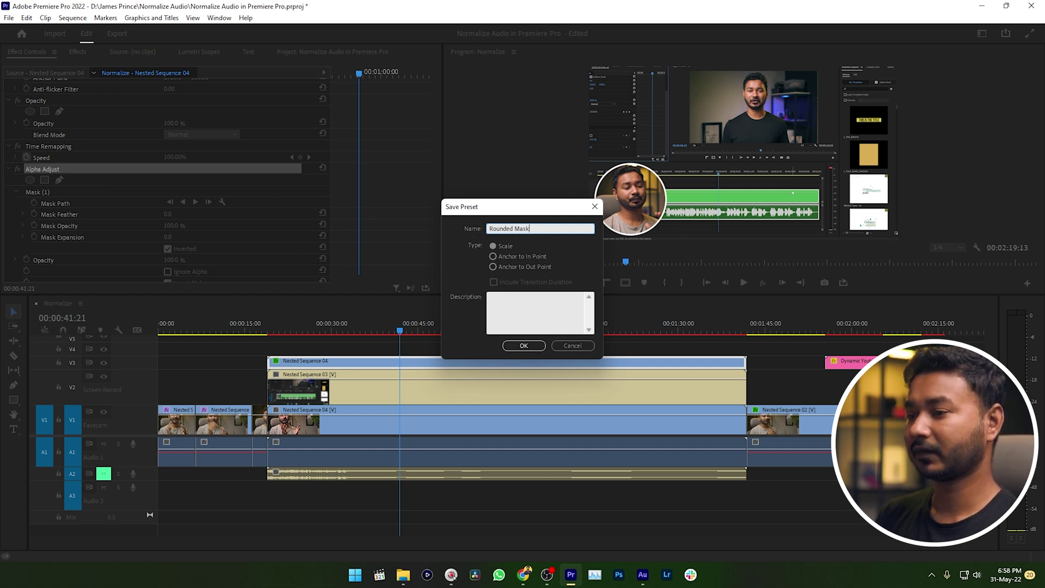
click(524, 345)
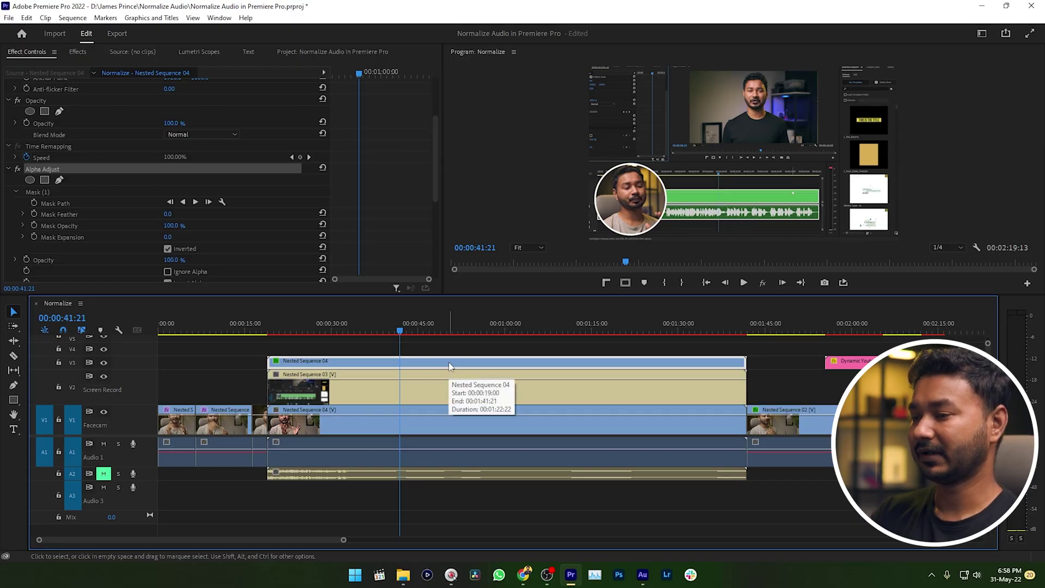
Replace the styled clip with the plain facecam on V3 and apply the Rounded Mask preset to it.
key(Delete)
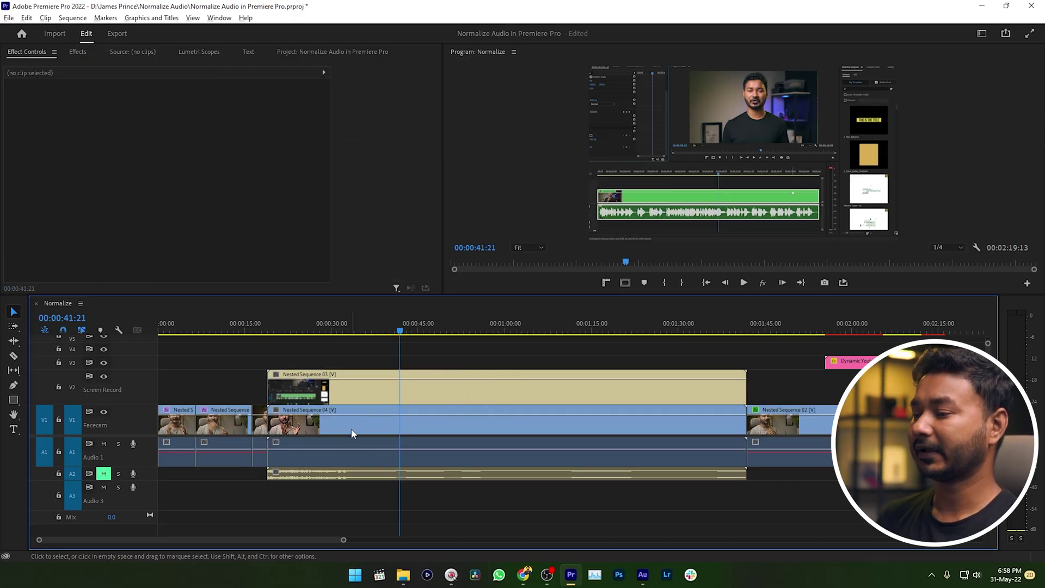
drag(351, 433, 353, 362)
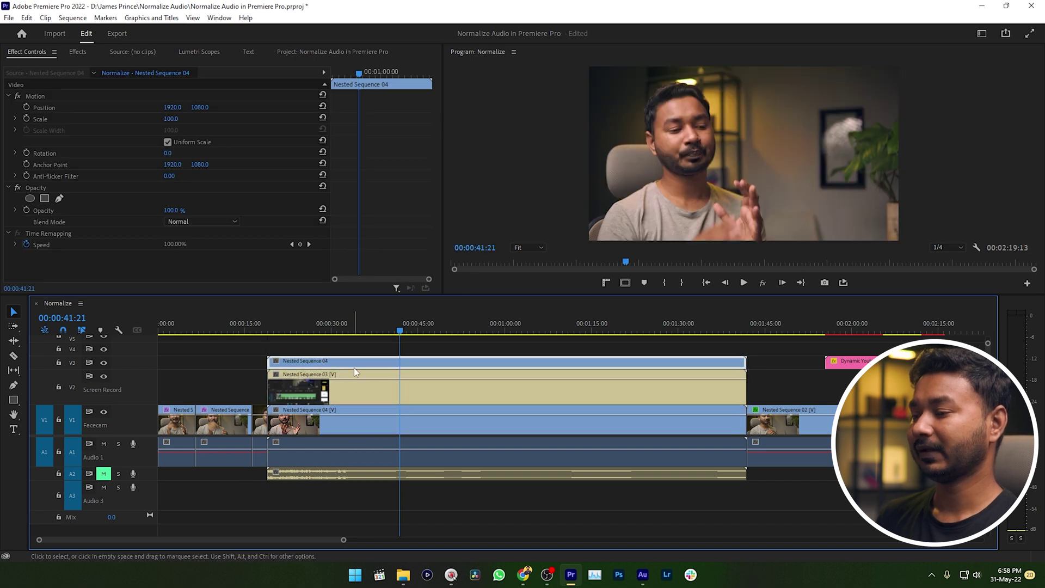
click(77, 52)
click(111, 66)
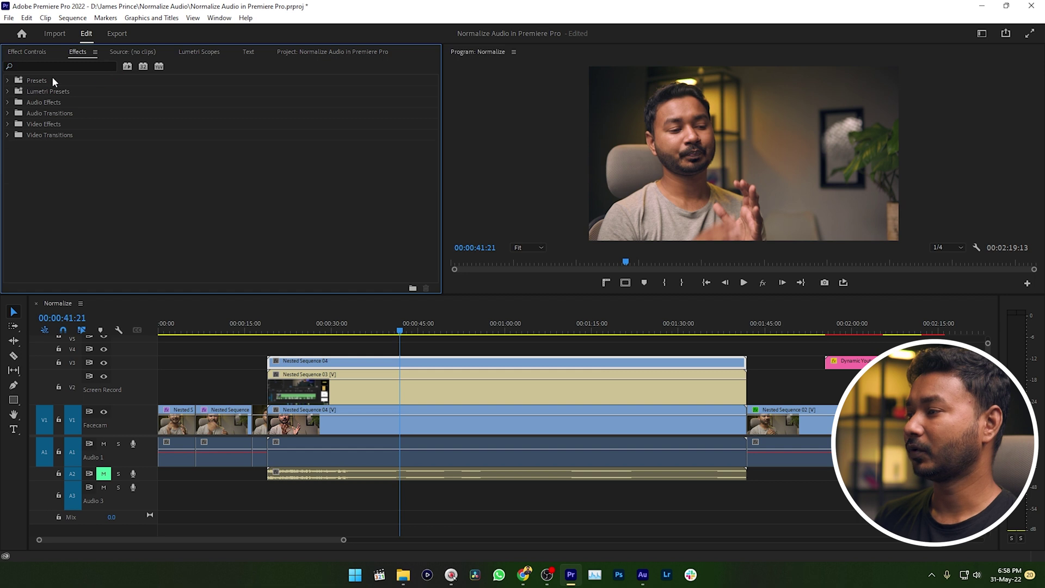
click(9, 81)
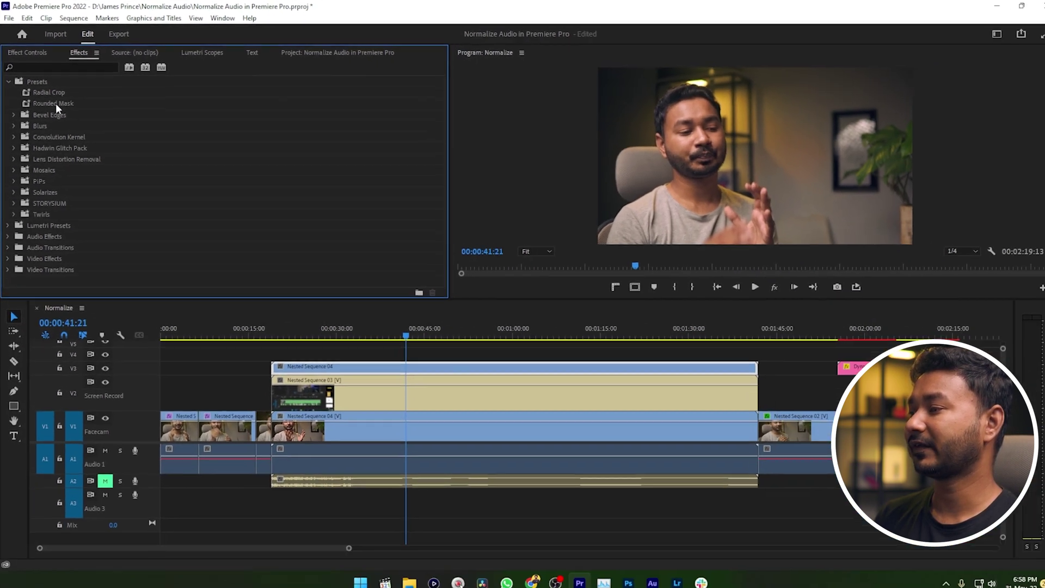
drag(55, 103, 358, 366)
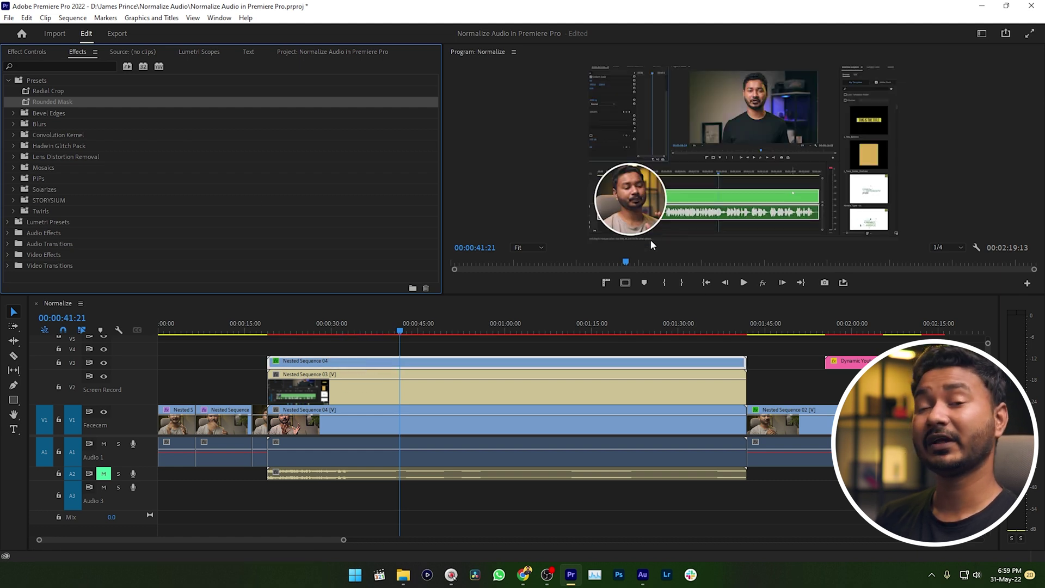